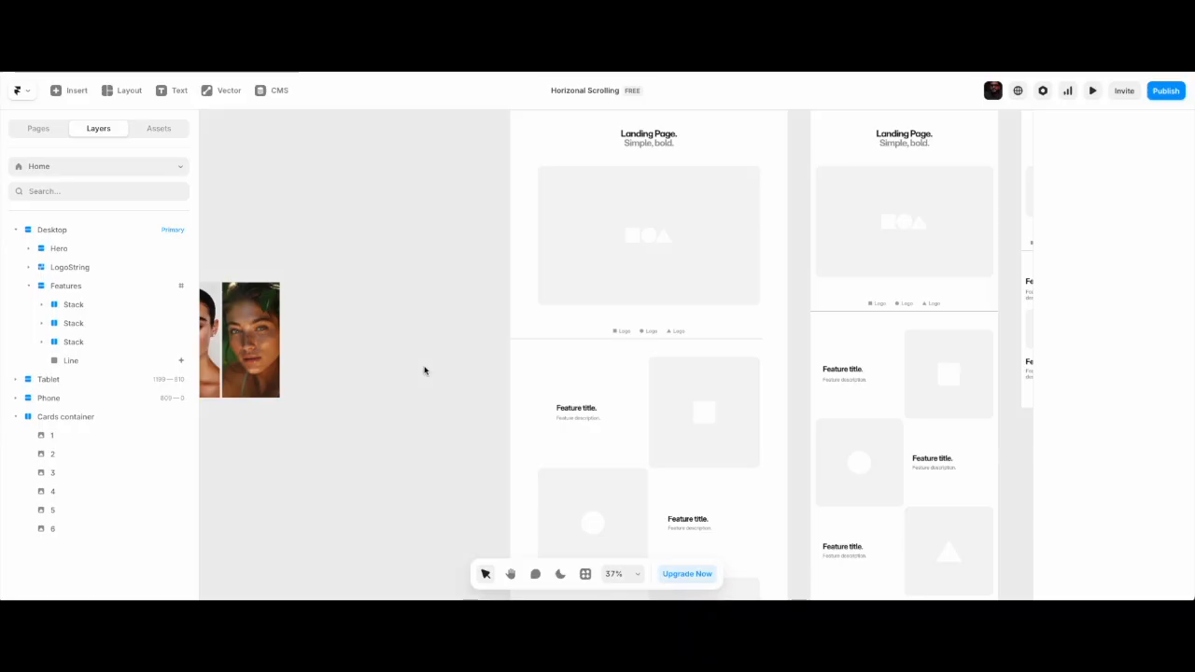
Draw a frame about 674 by 658 on the empty canvas and move it into the Desktop page between LogoString and Features.
key("f")
left_click_drag(312, 285, 468, 438)
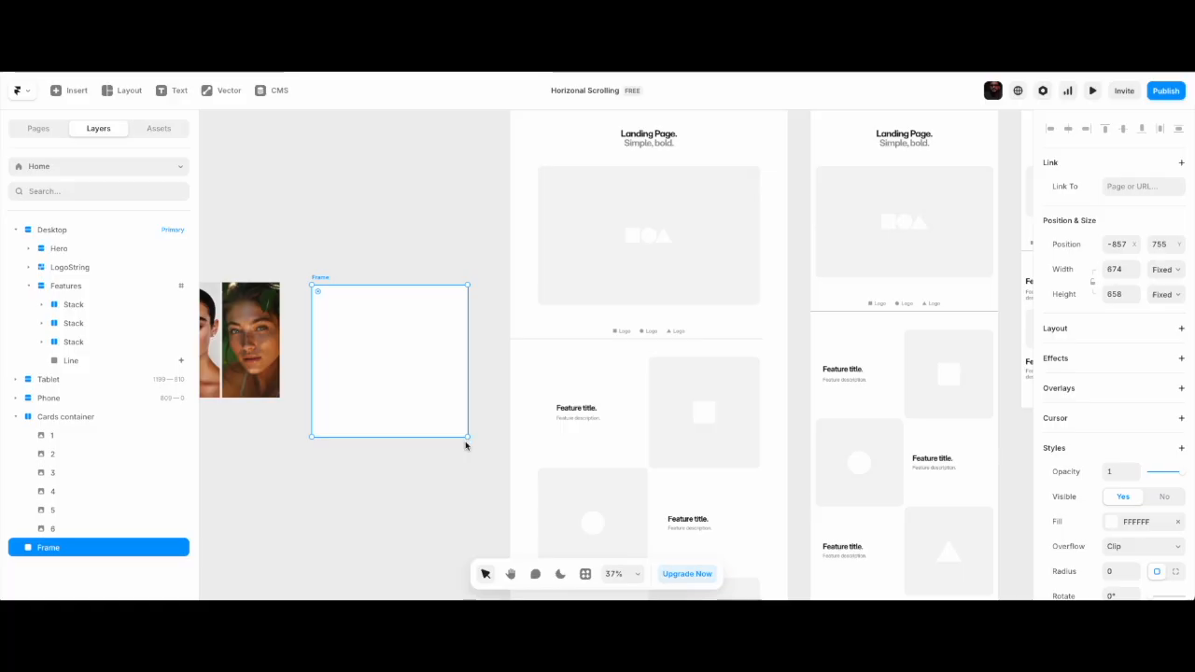
key("Delete")
scroll(587, 253, "down", 3)
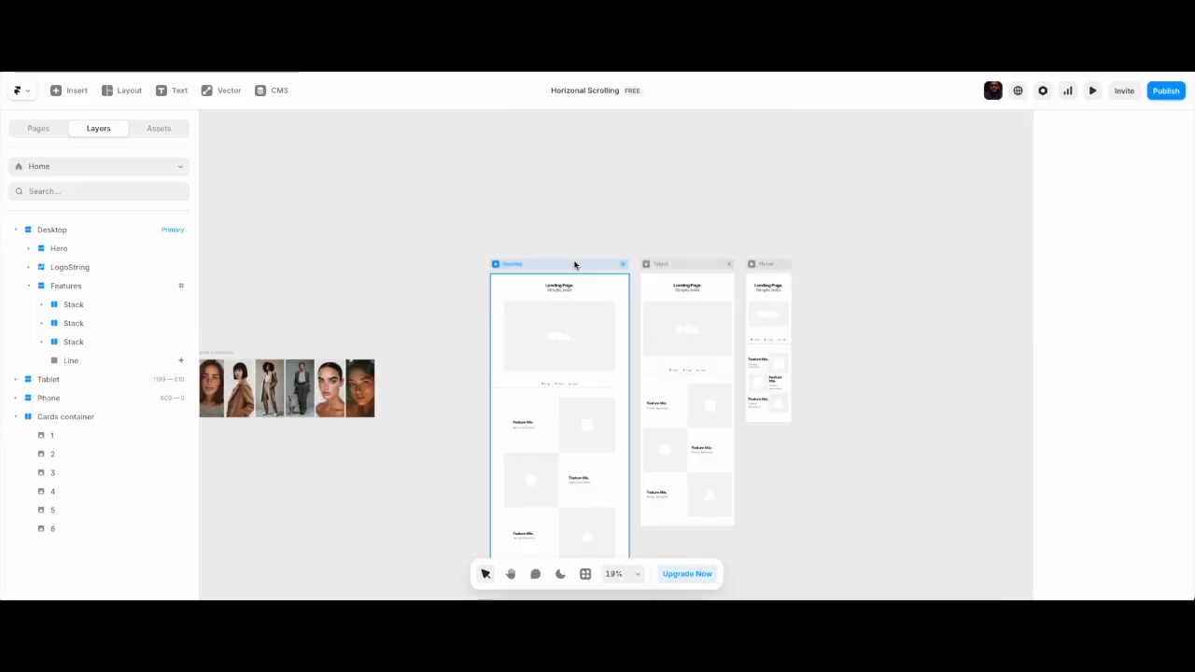
left_click(575, 266)
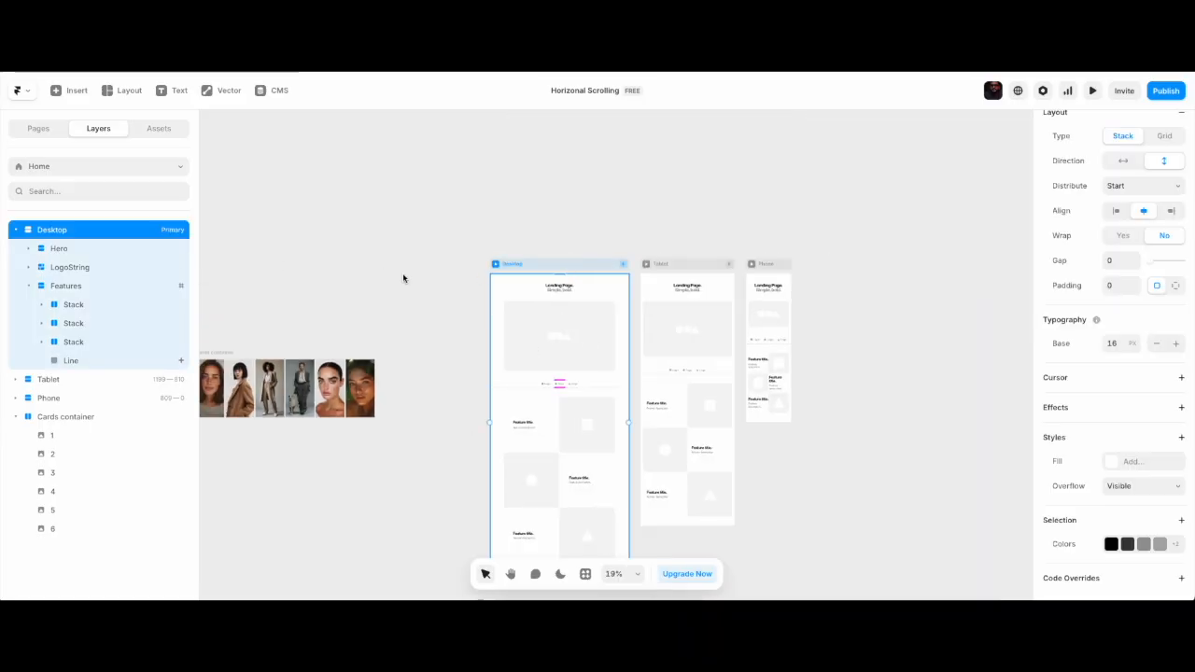
scroll(492, 321, "down", 1)
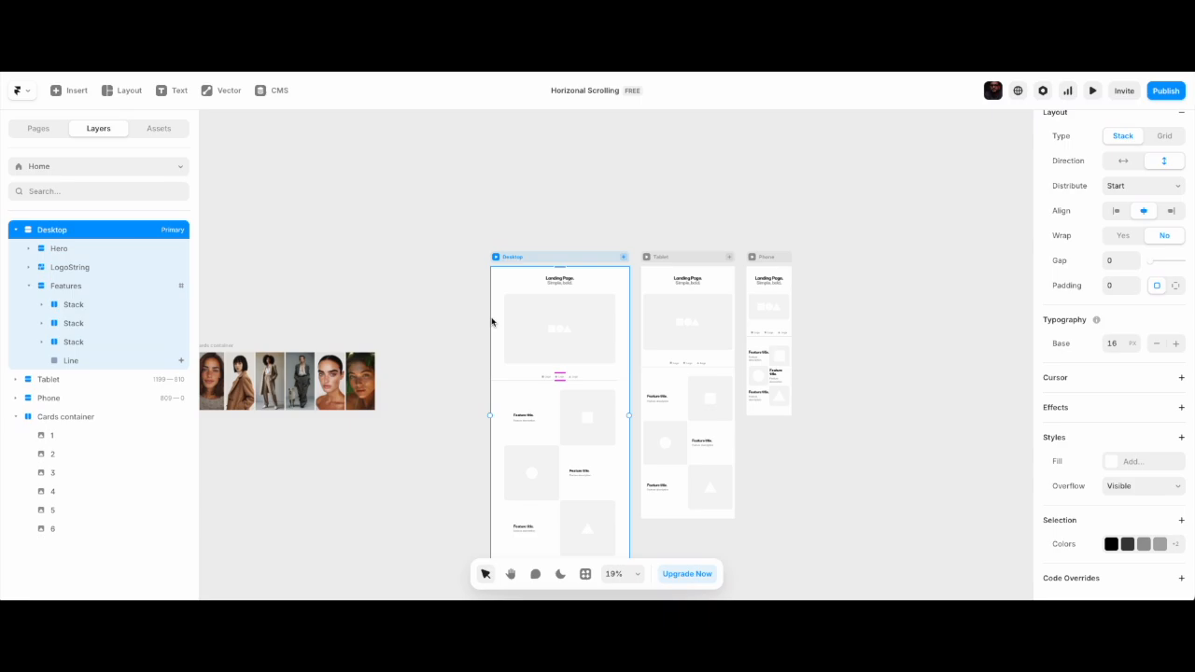
key("super+v")
scroll(616, 434, "down", 1)
key("Up")
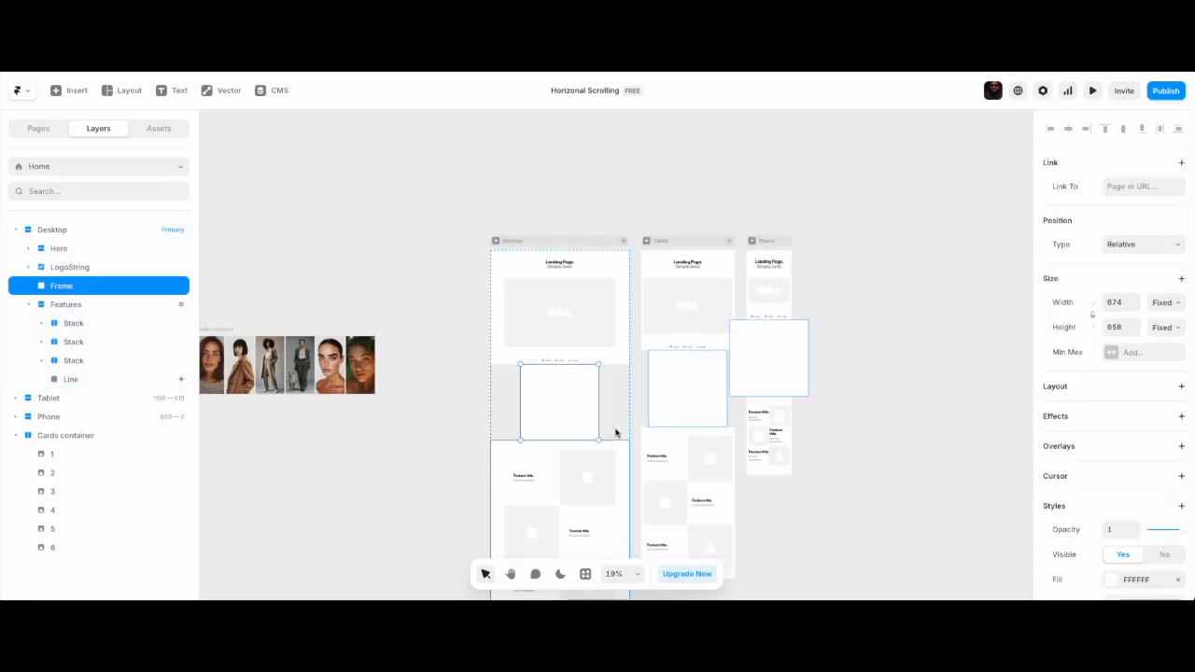
Set the new frame's width to Fill and add a stack layout to it.
scroll(582, 421, "up", 5)
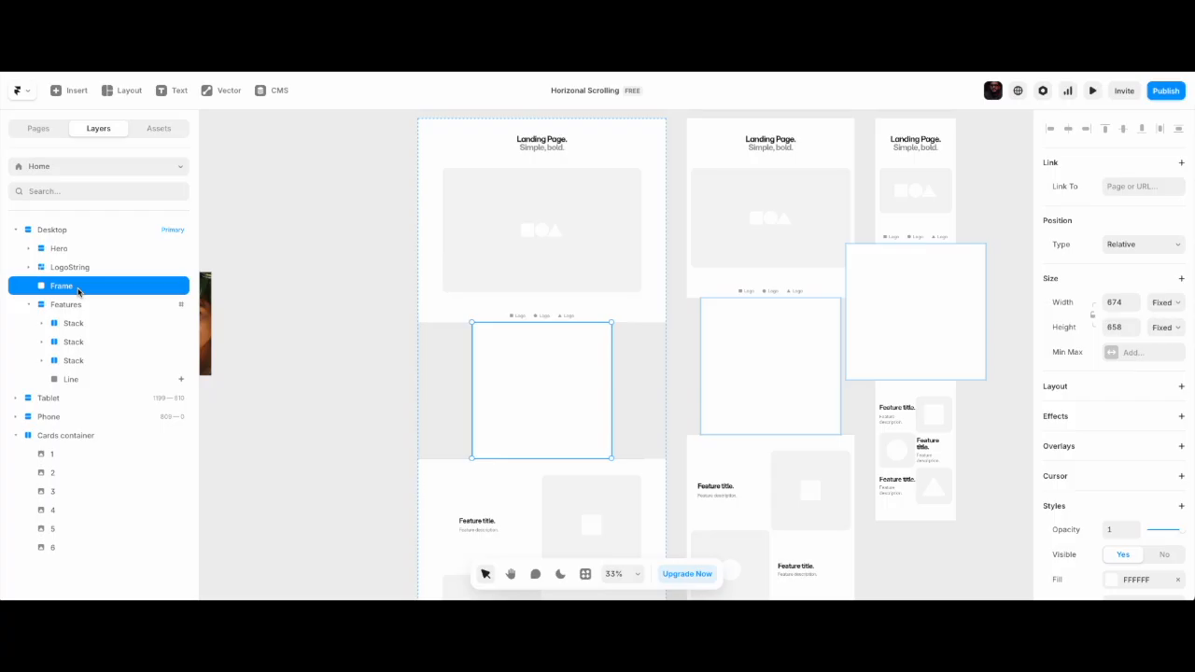
left_click(1164, 309)
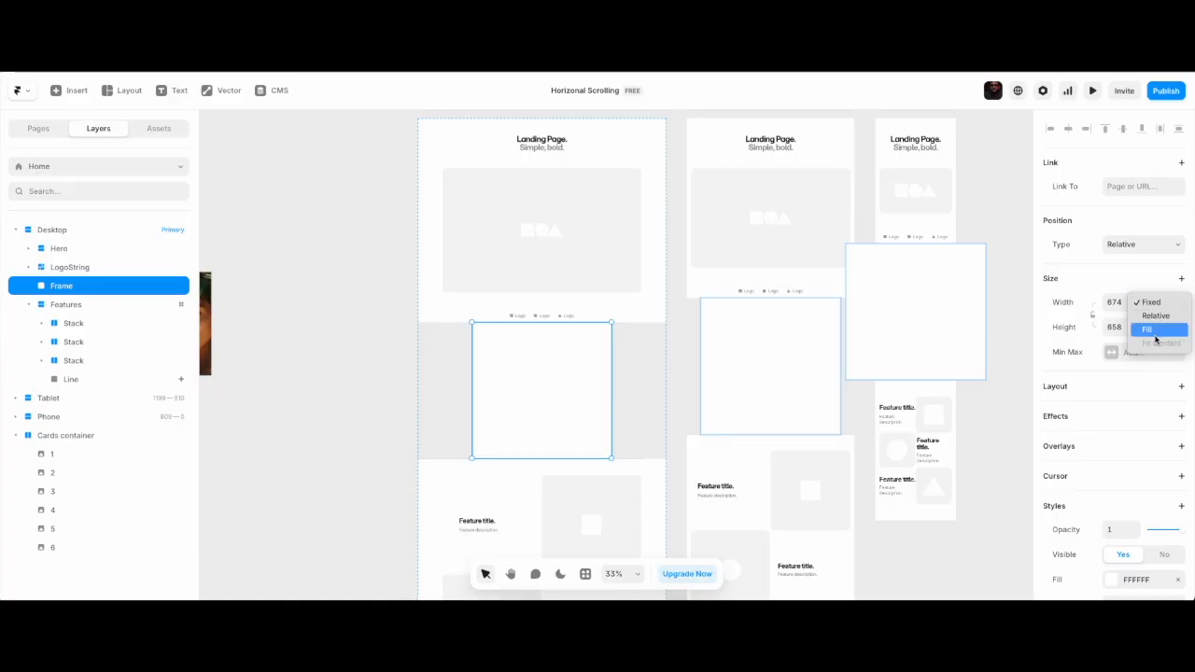
left_click(1155, 330)
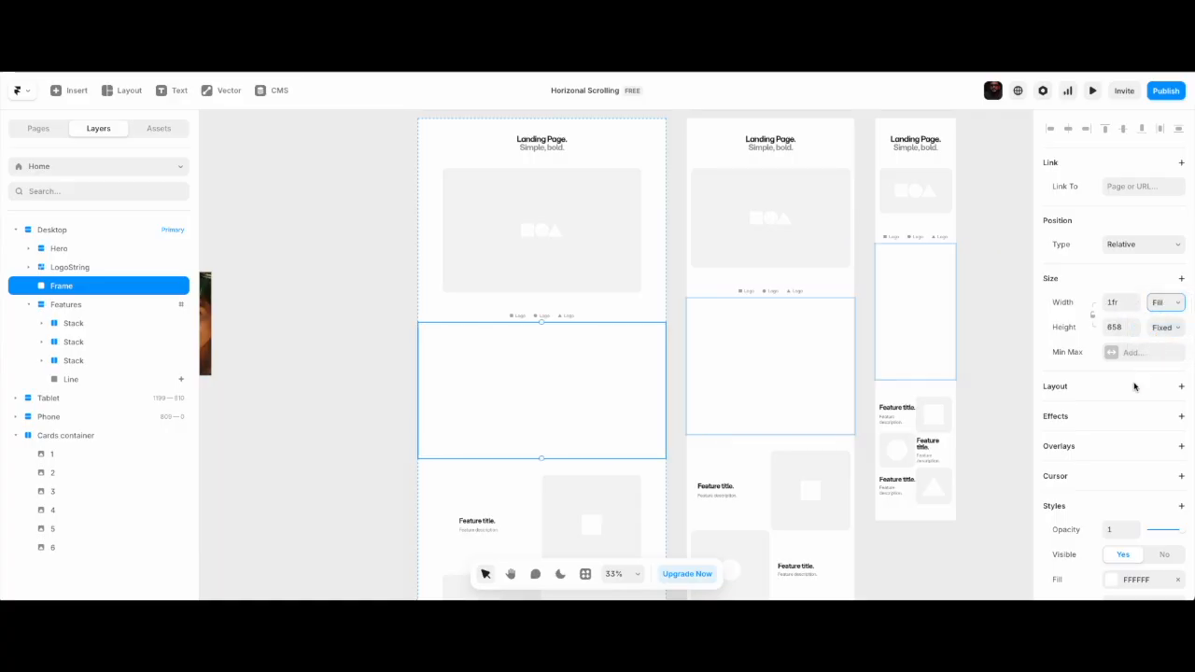
left_click(1181, 387)
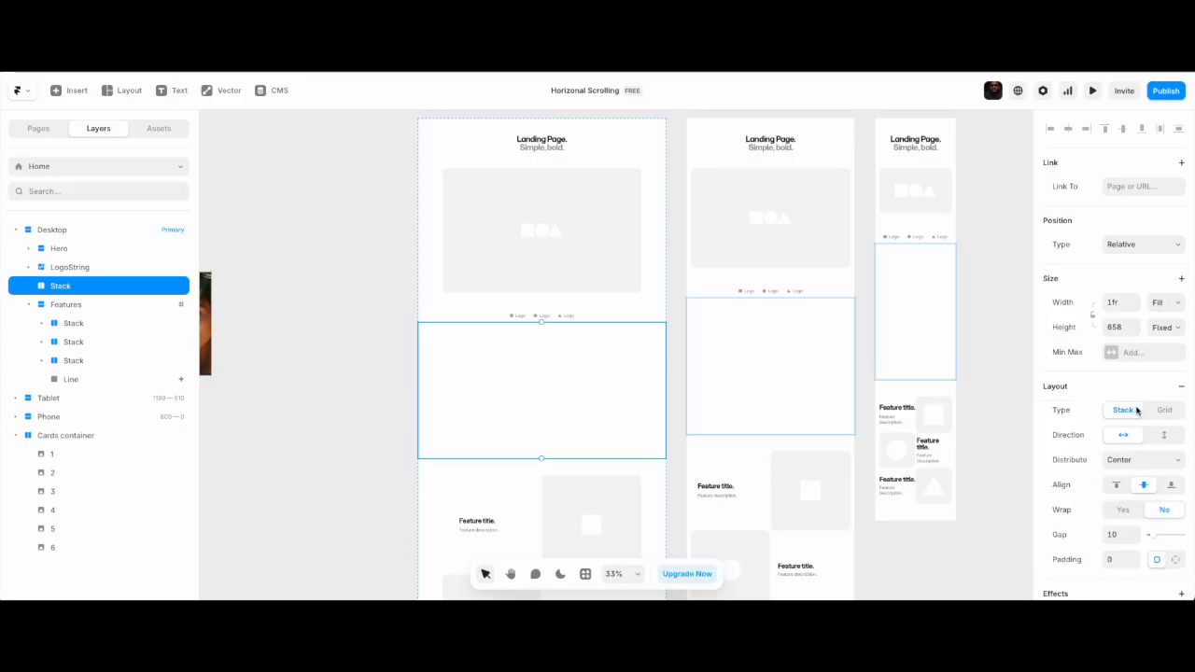
Rename the new stack "horizonal scrolling" and set its direction to vertical.
double_click(80, 286)
type("hor")
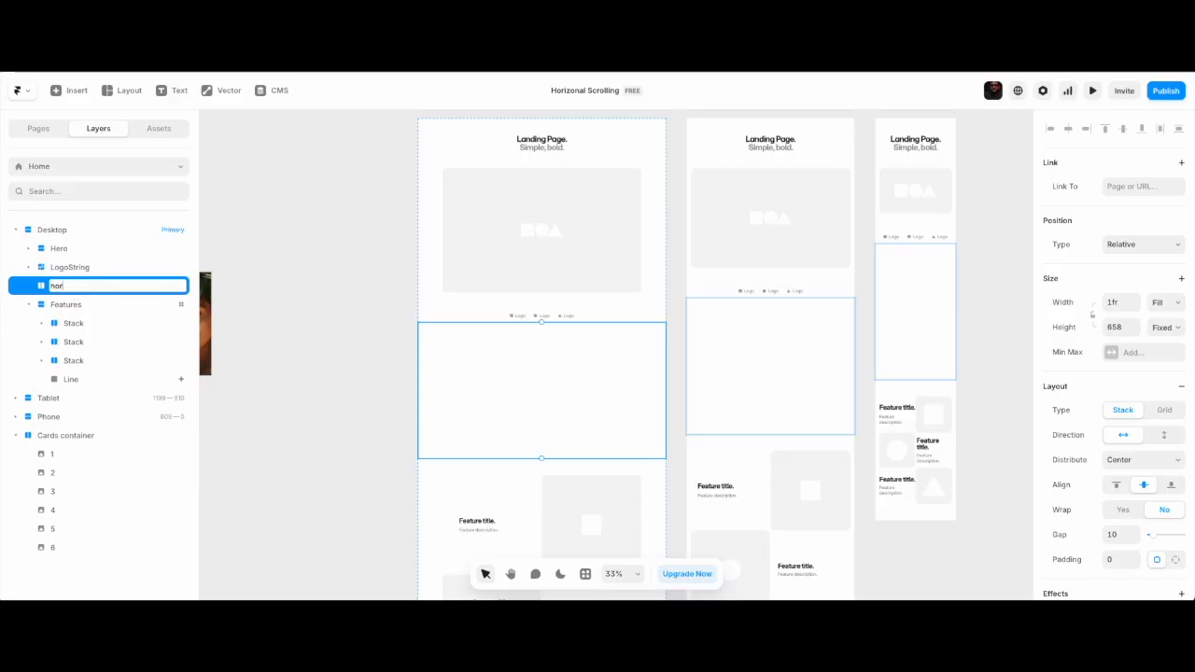
type("izonal scrolling")
key("Return")
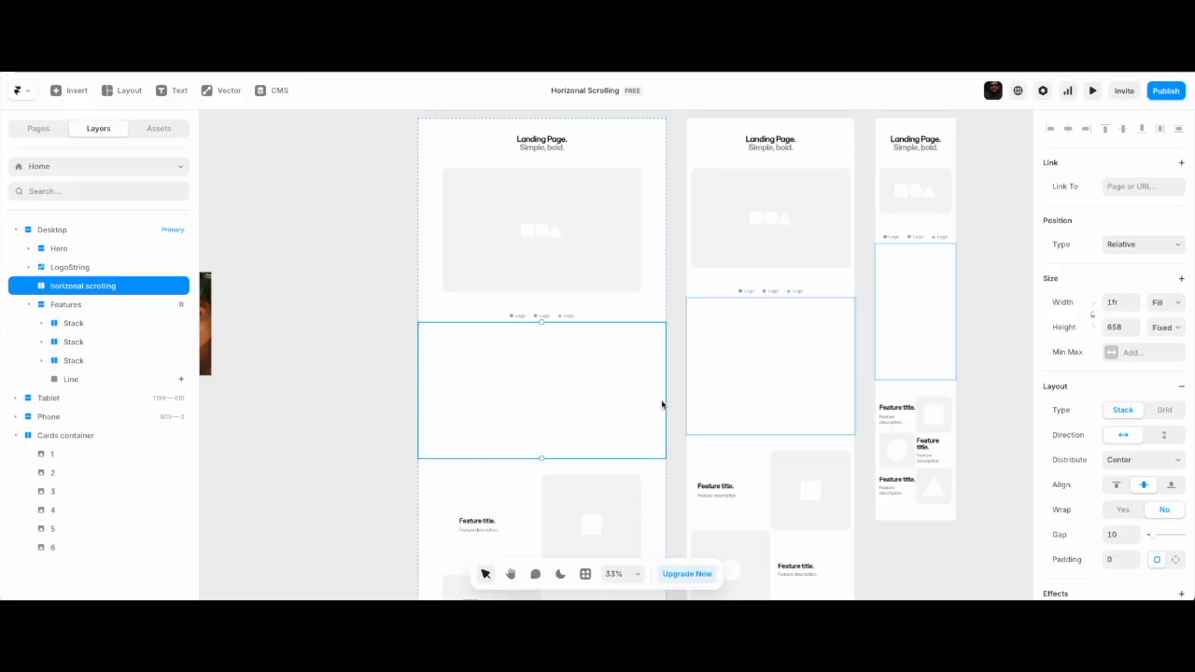
left_click(1164, 436)
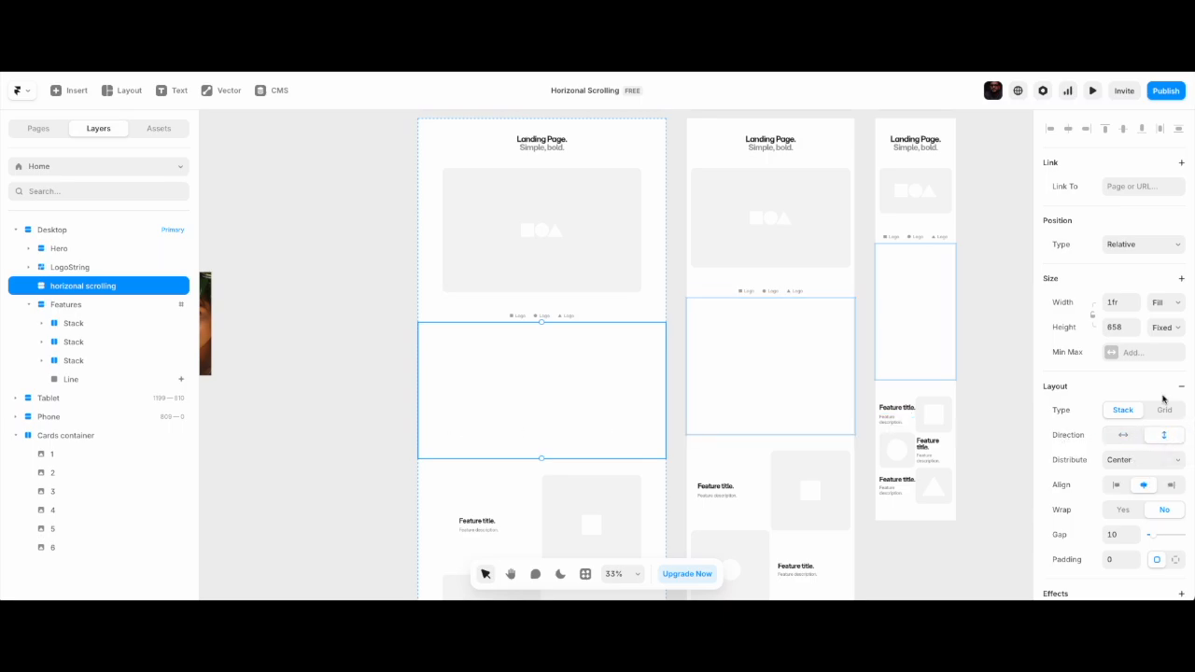
Set the height of the horizonal scrolling stack to 1000.
left_click(1125, 329)
type("1000")
key("Return")
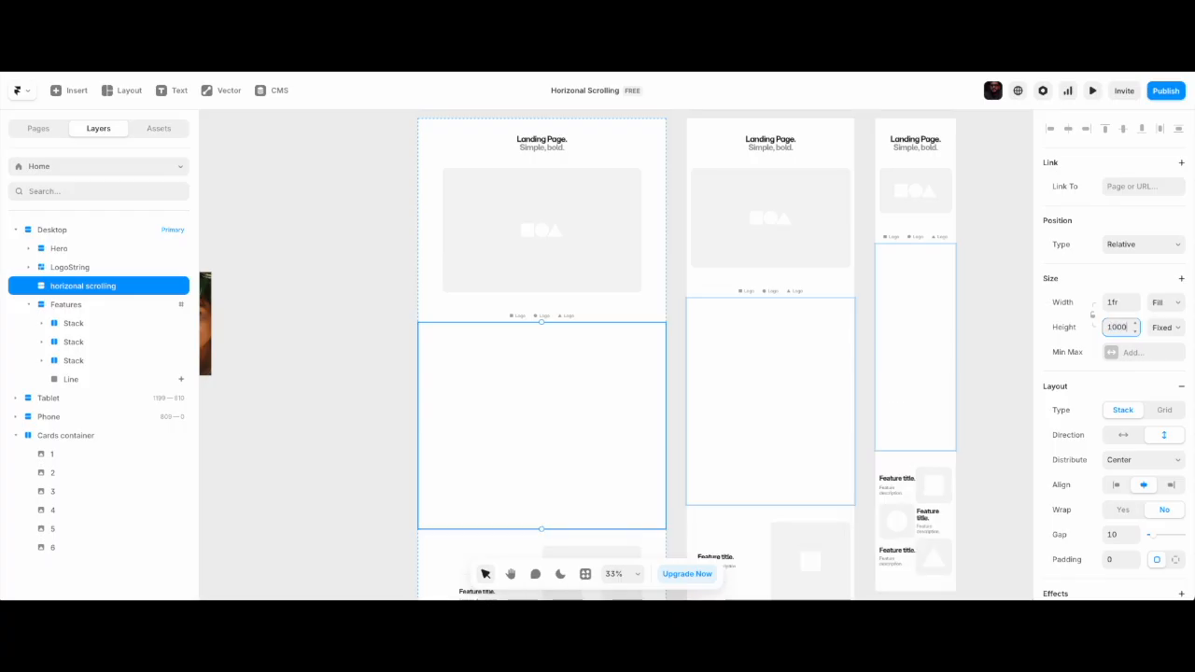
Set the height of the horizonal scrolling stack to 1200.
left_click_drag(1132, 328, 1105, 329)
type("1200")
key("Return")
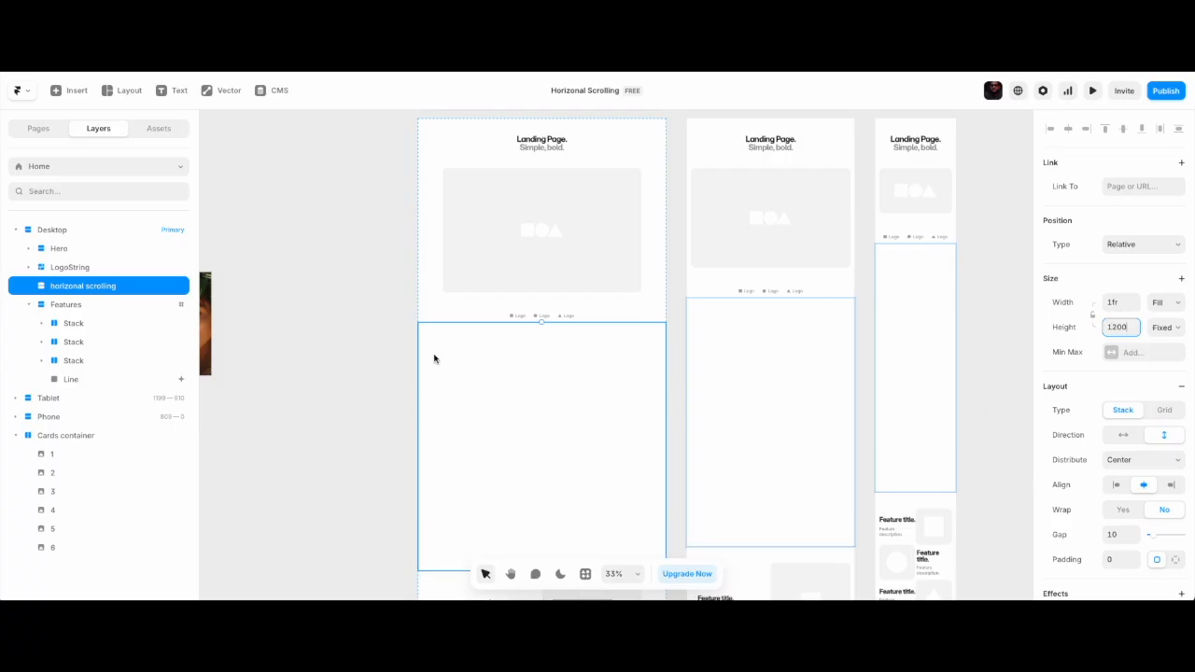
Draw a frame about 888 by 629 inside the horizonal scrolling section of the Desktop page.
scroll(436, 373, "down", 1)
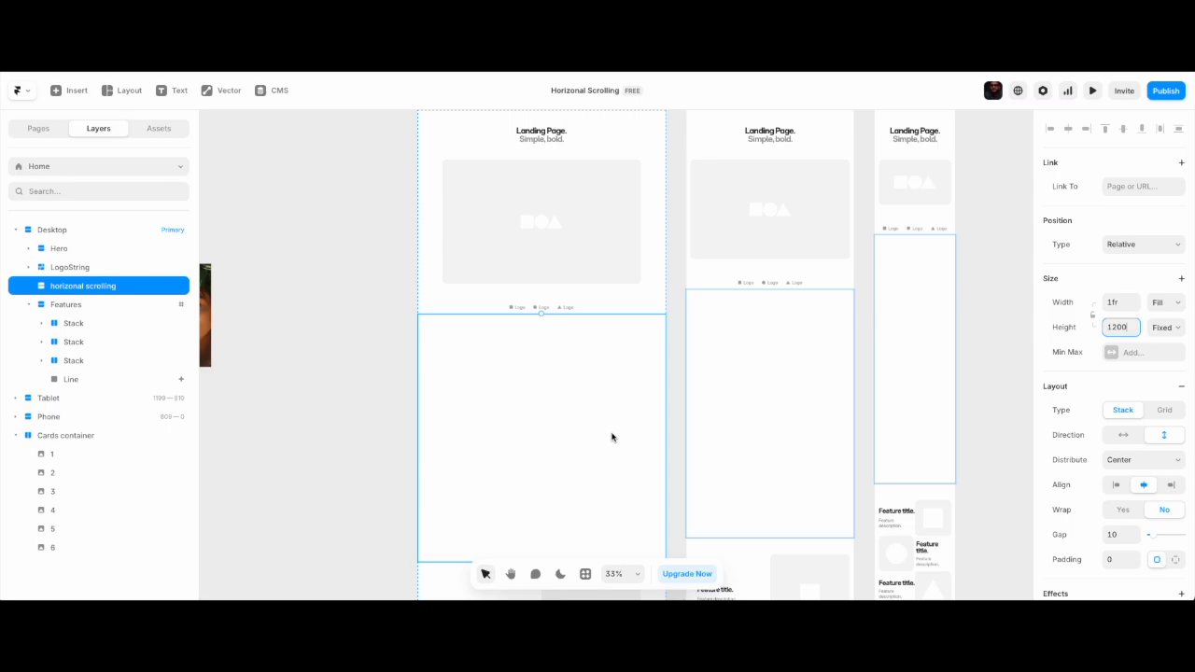
scroll(613, 437, "down", 1)
left_click(336, 363)
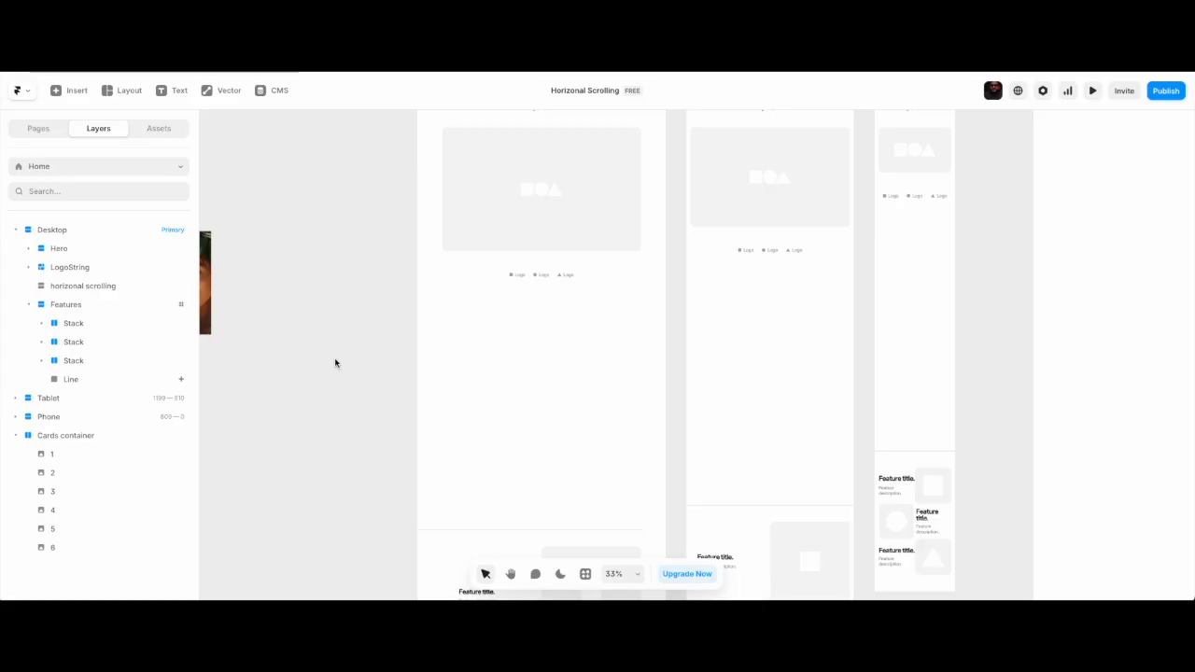
key("f")
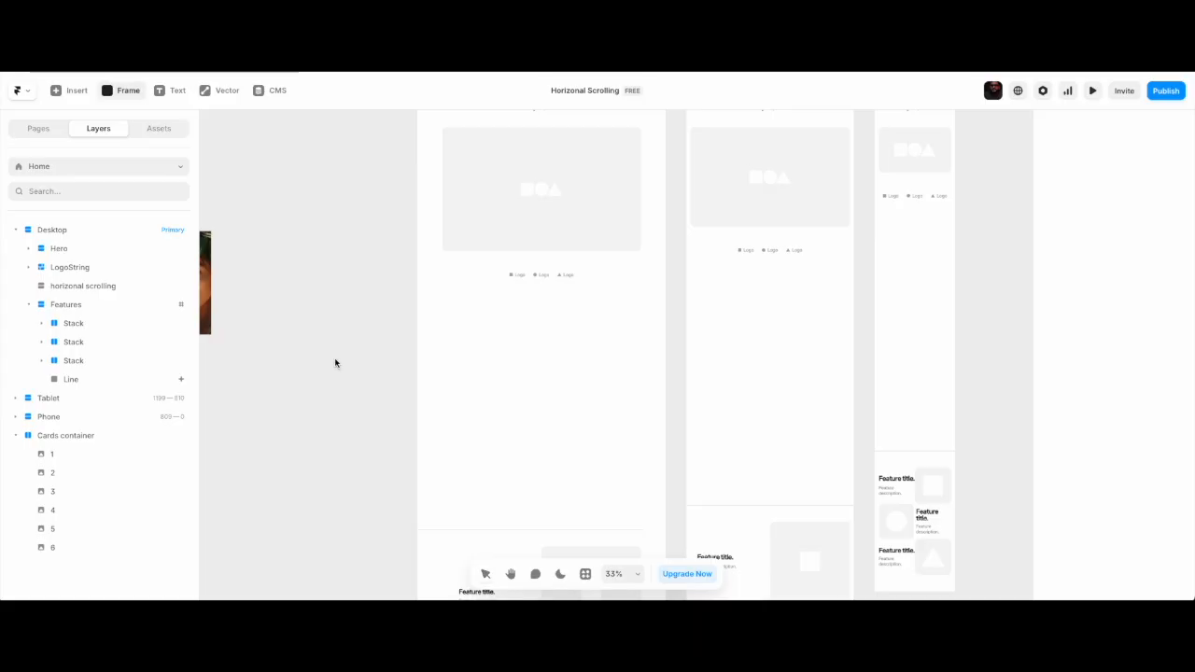
left_click(457, 339)
key("f")
left_click_drag(451, 320, 634, 453)
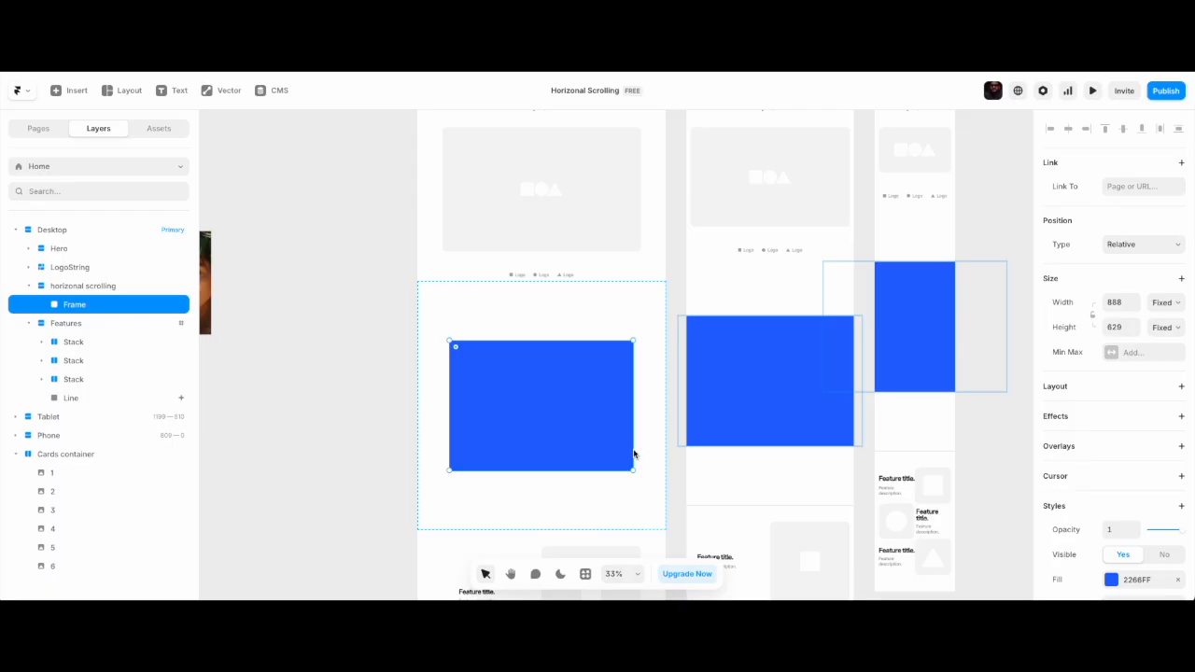
Set the distribution of the horizonal scrolling stack to Start.
left_click(95, 289)
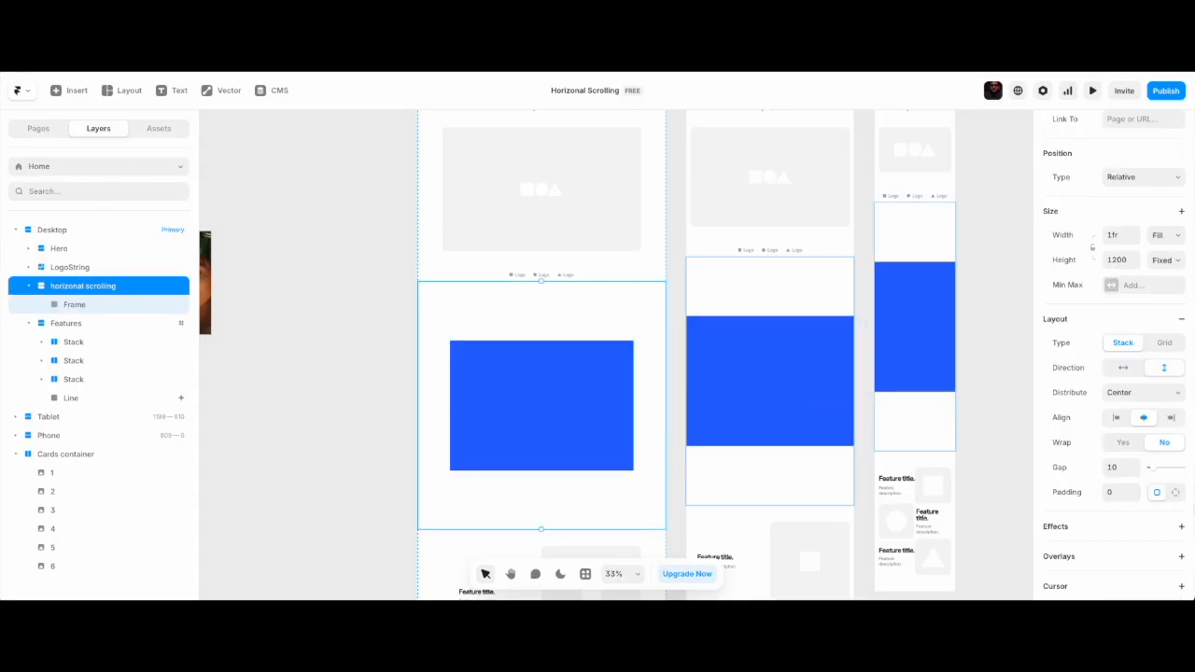
left_click(1124, 395)
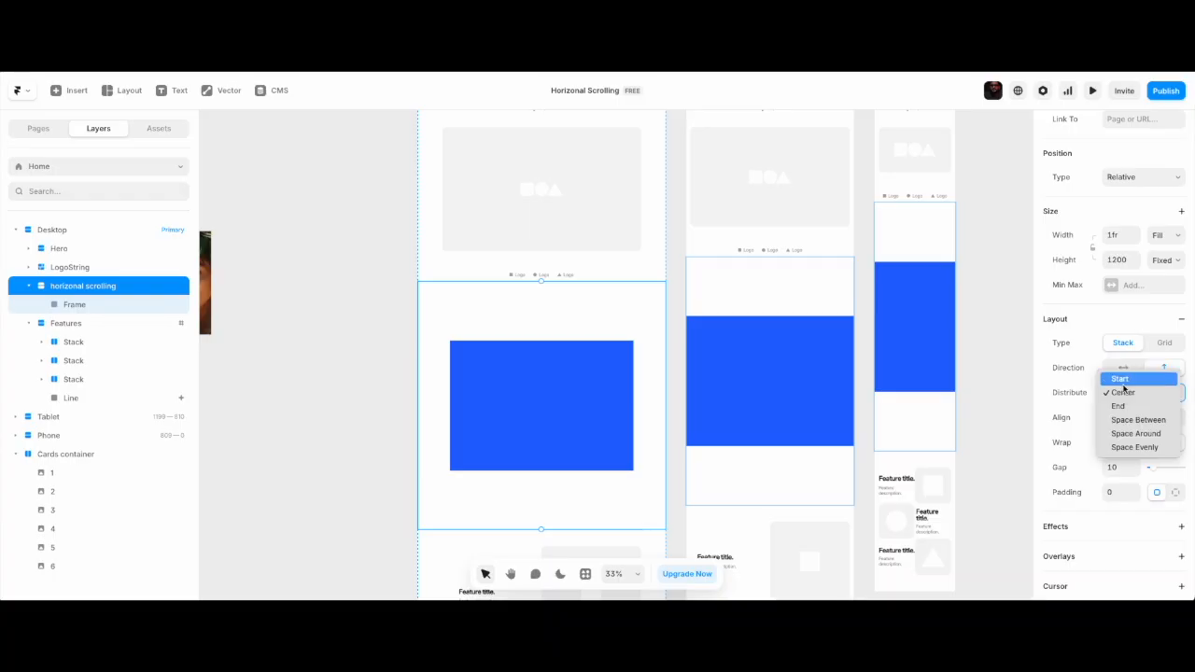
left_click(1125, 381)
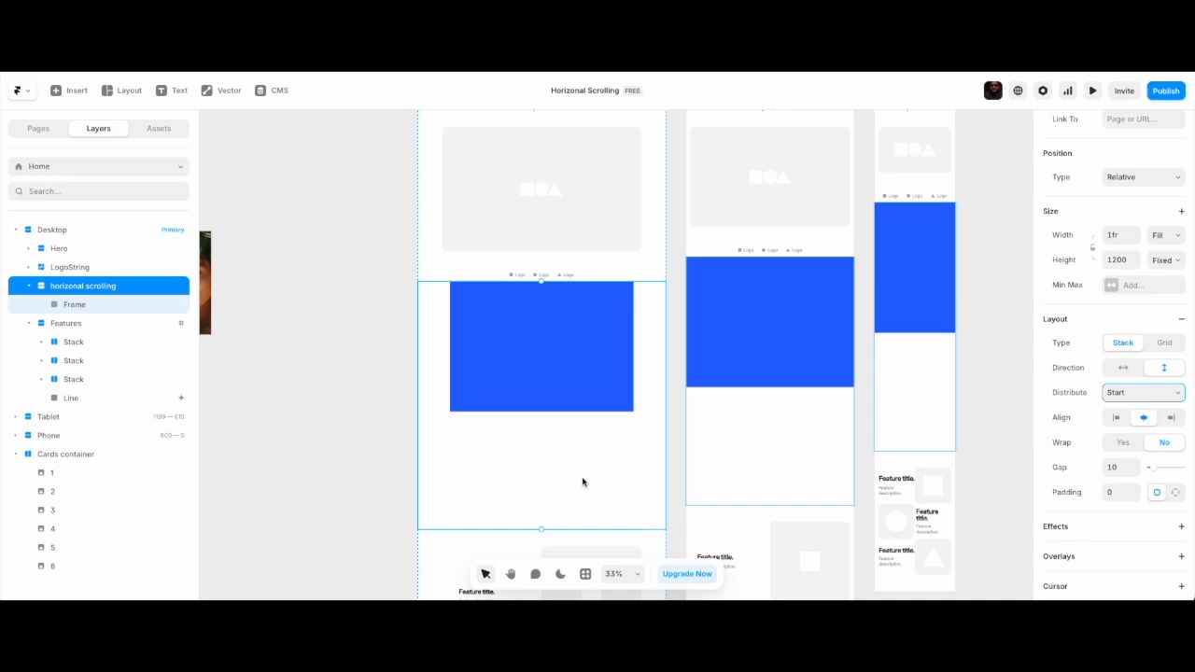
left_click(512, 375)
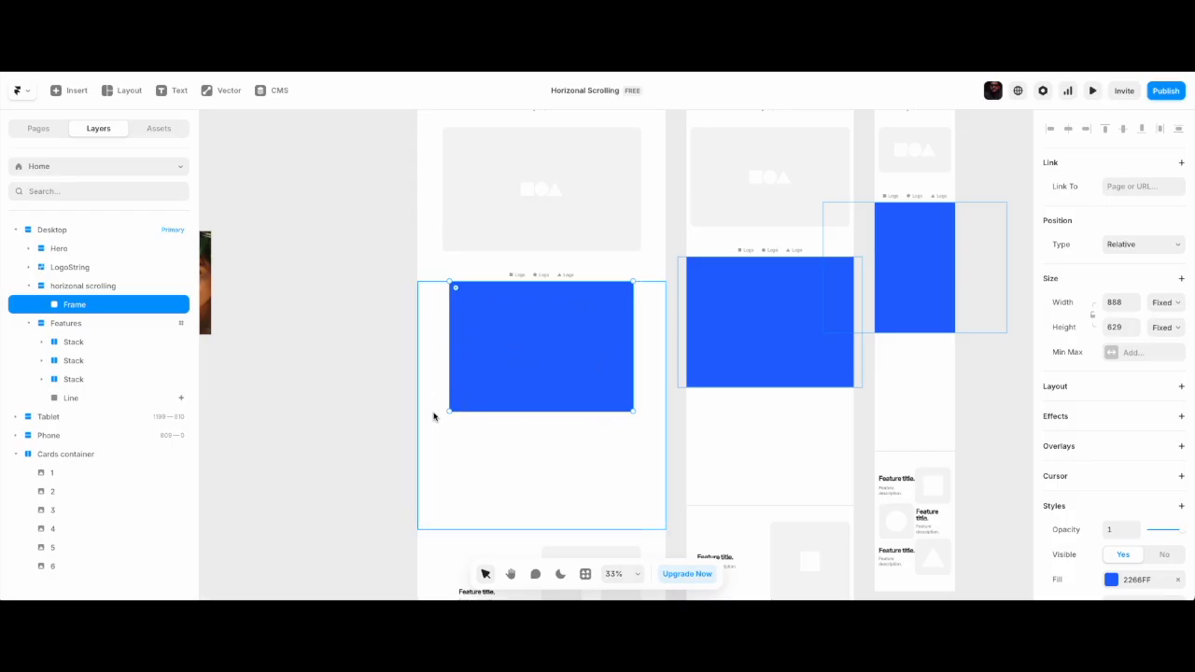
left_click(374, 382)
mouse_move(462, 330)
left_mouse_down()
mouse_move(507, 358)
mouse_move(459, 326)
left_mouse_up()
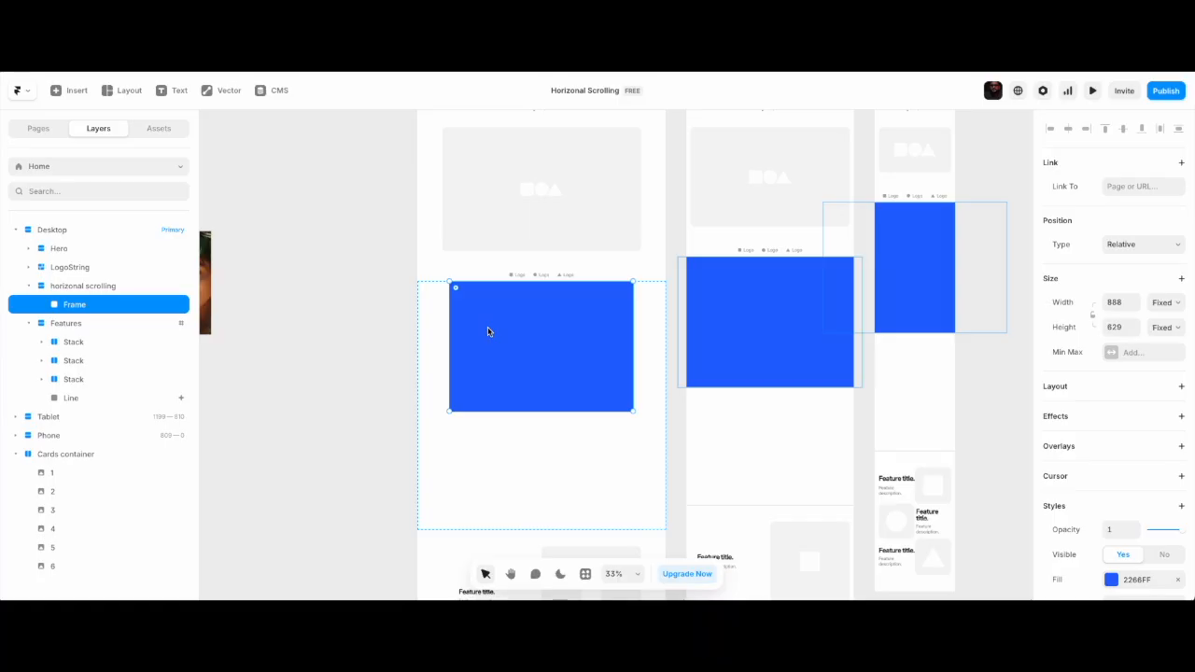
left_click(532, 456)
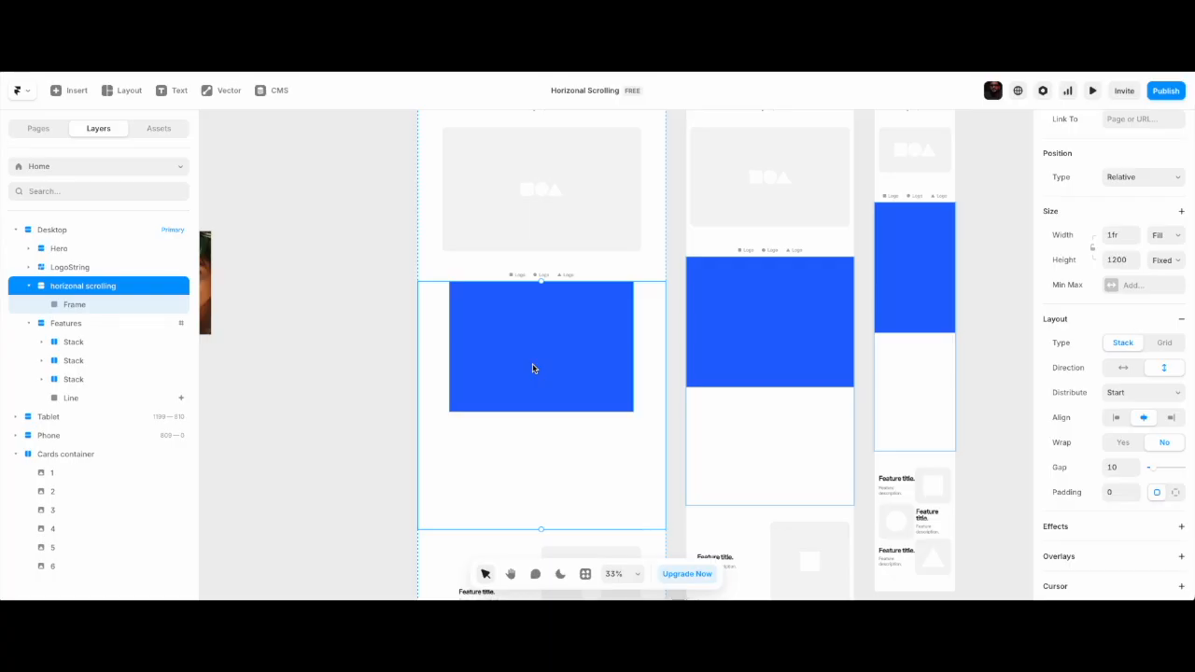
Add a stack layout to the blue frame and size it with Viewport height of 100vh and Fill width.
left_click(131, 304)
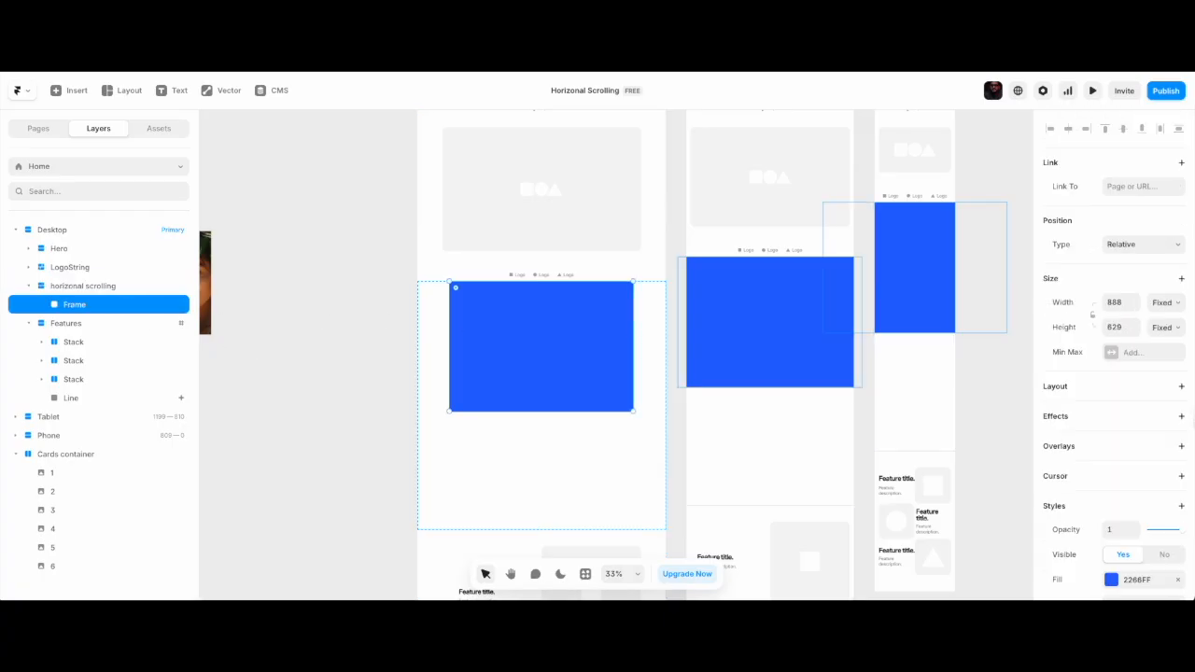
left_click(1182, 386)
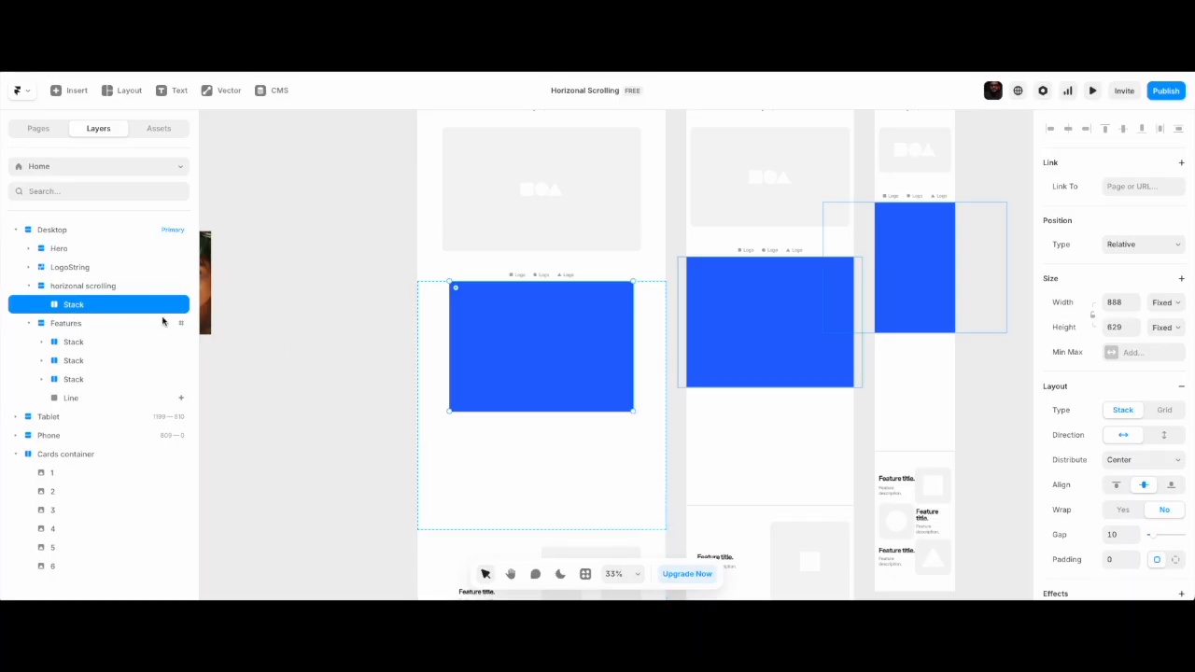
left_click(1173, 327)
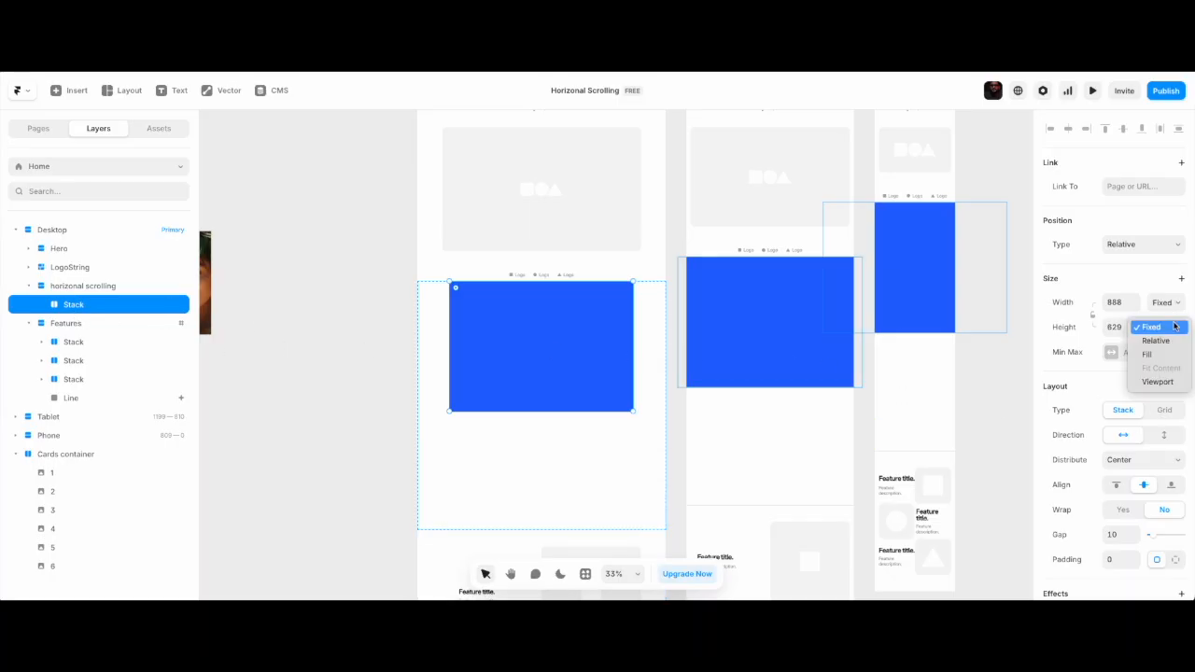
left_click(1158, 382)
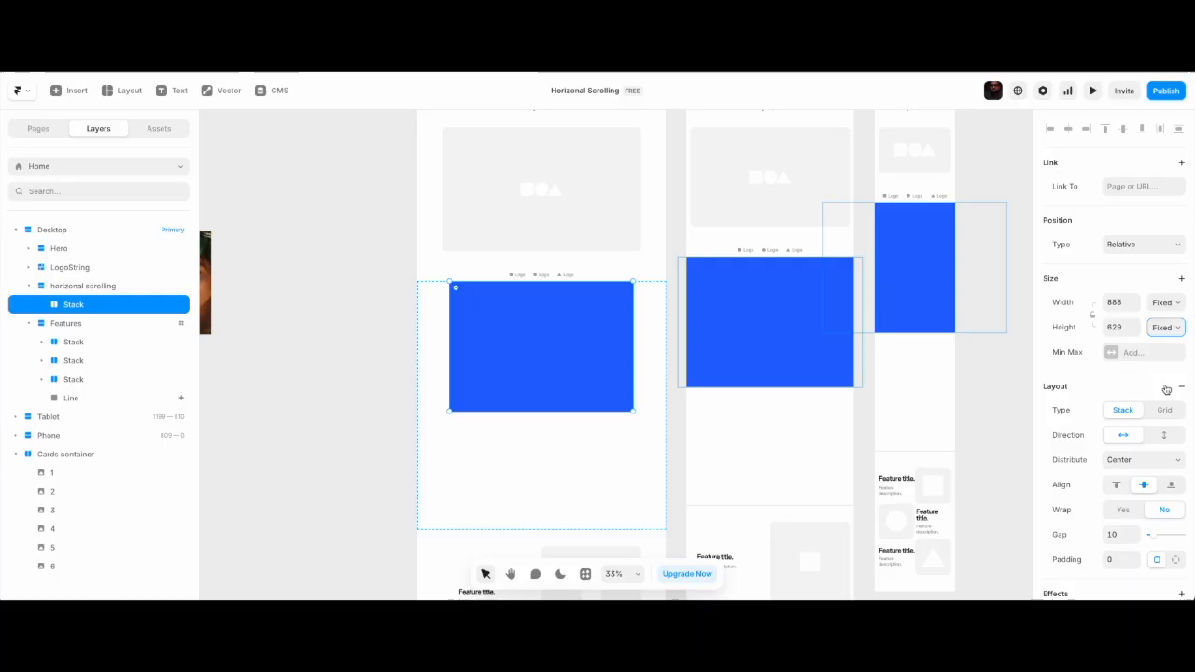
left_click(1174, 306)
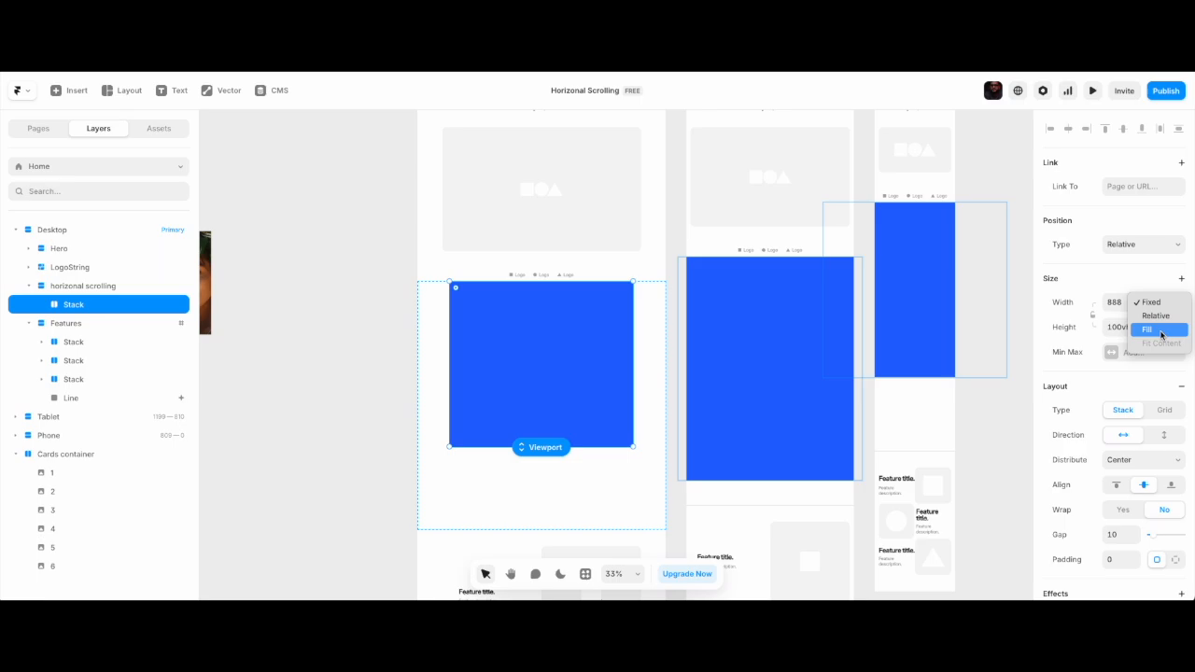
left_click(1160, 331)
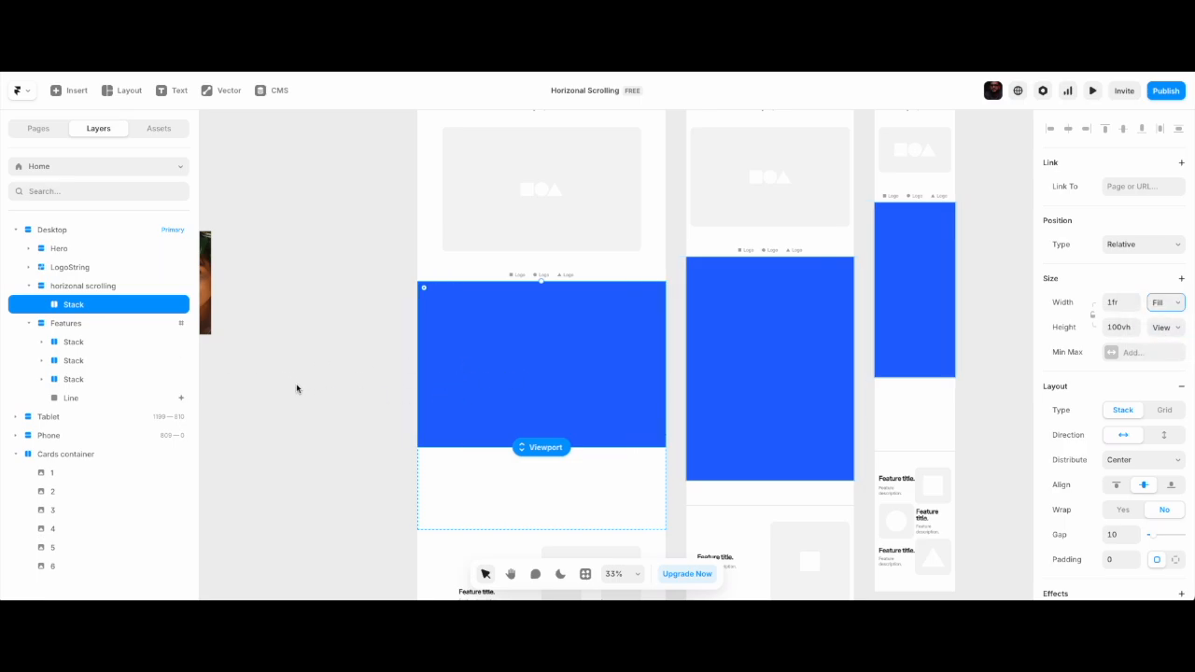
Rename the blue stack inside the horizonal scrolling section "sticky container".
double_click(73, 314)
type("sticky container")
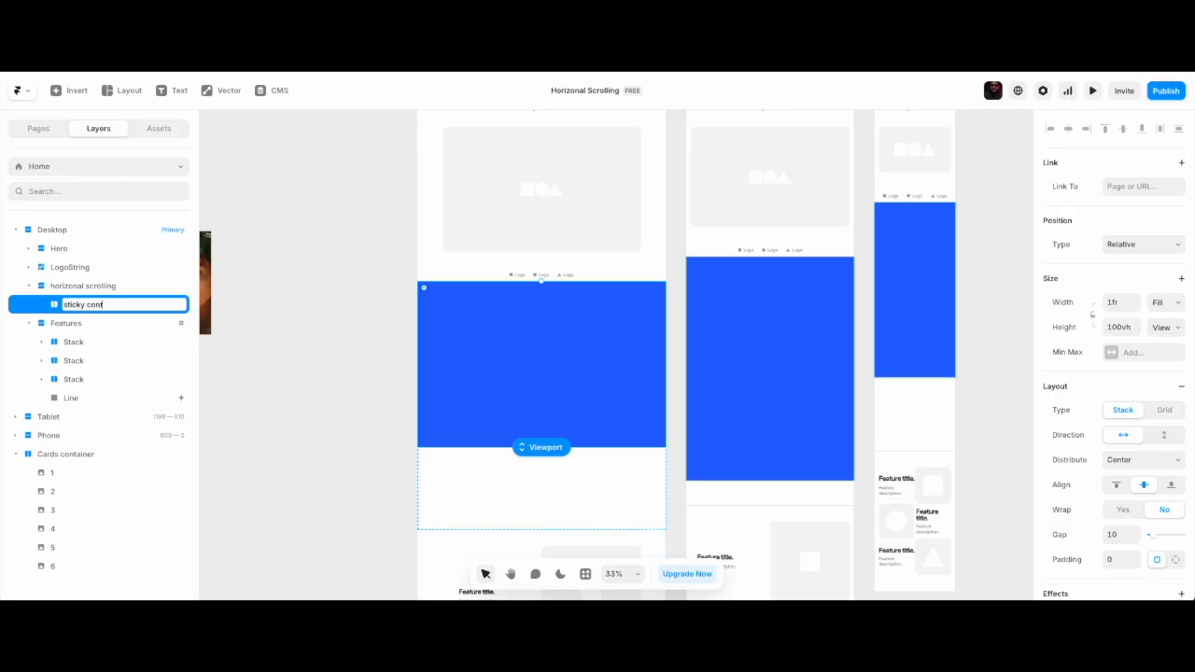
key("Return")
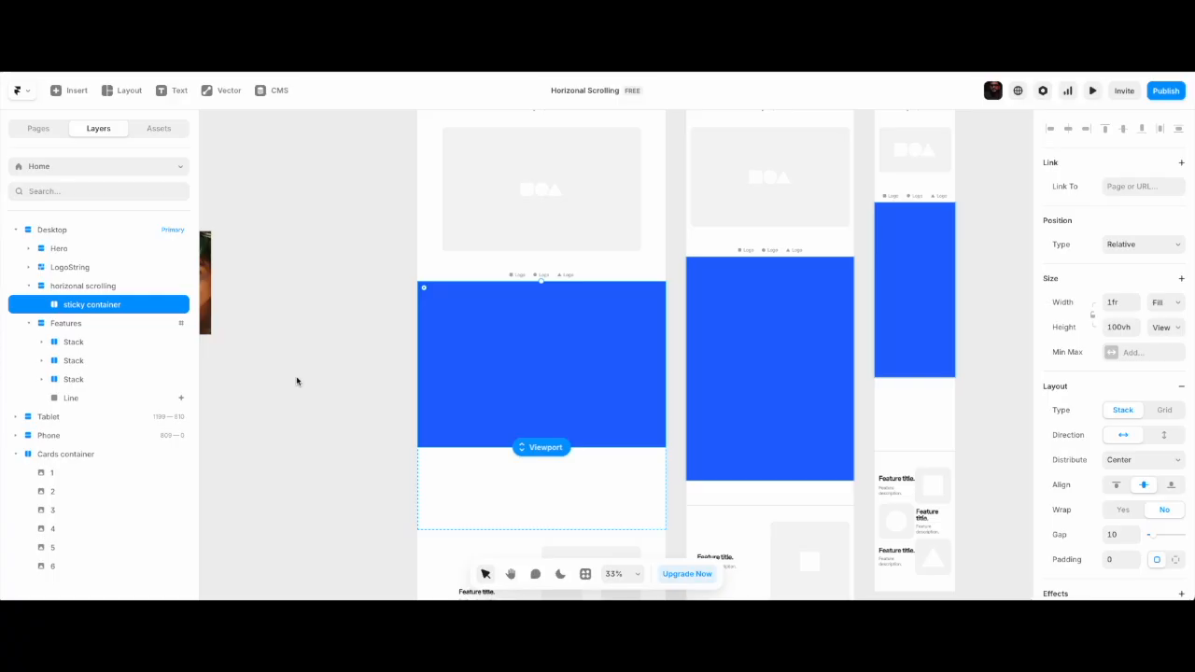
Remove the blue fill from the sticky container.
scroll(1186, 469, "down", 3)
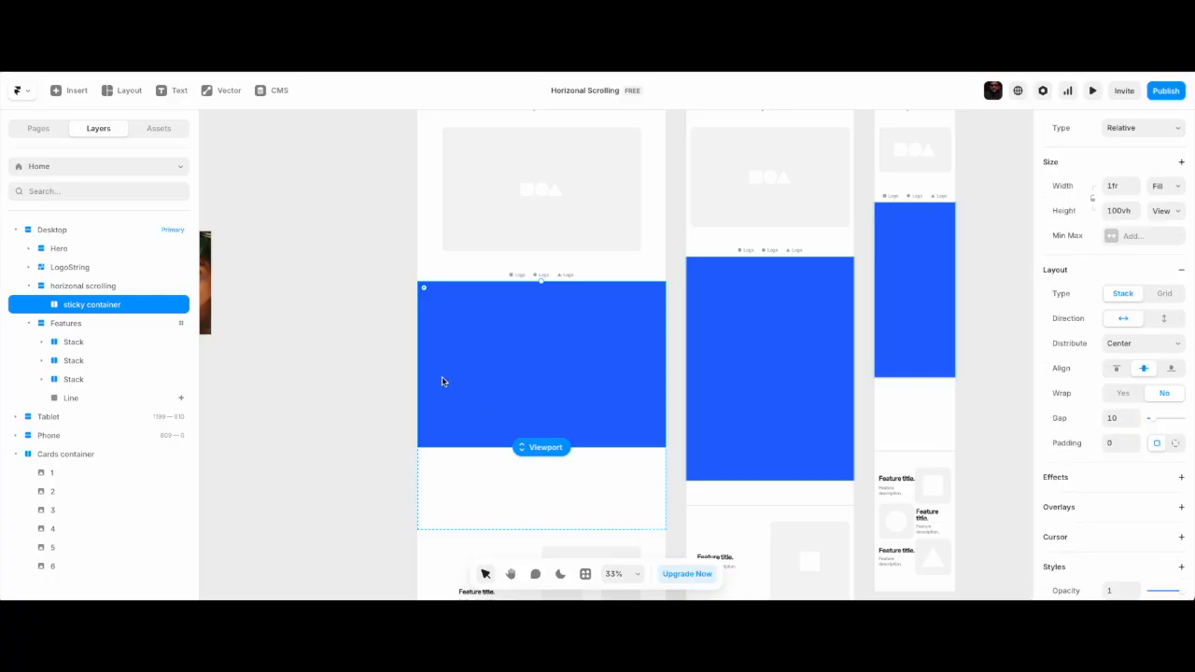
scroll(1149, 414, "down", 4)
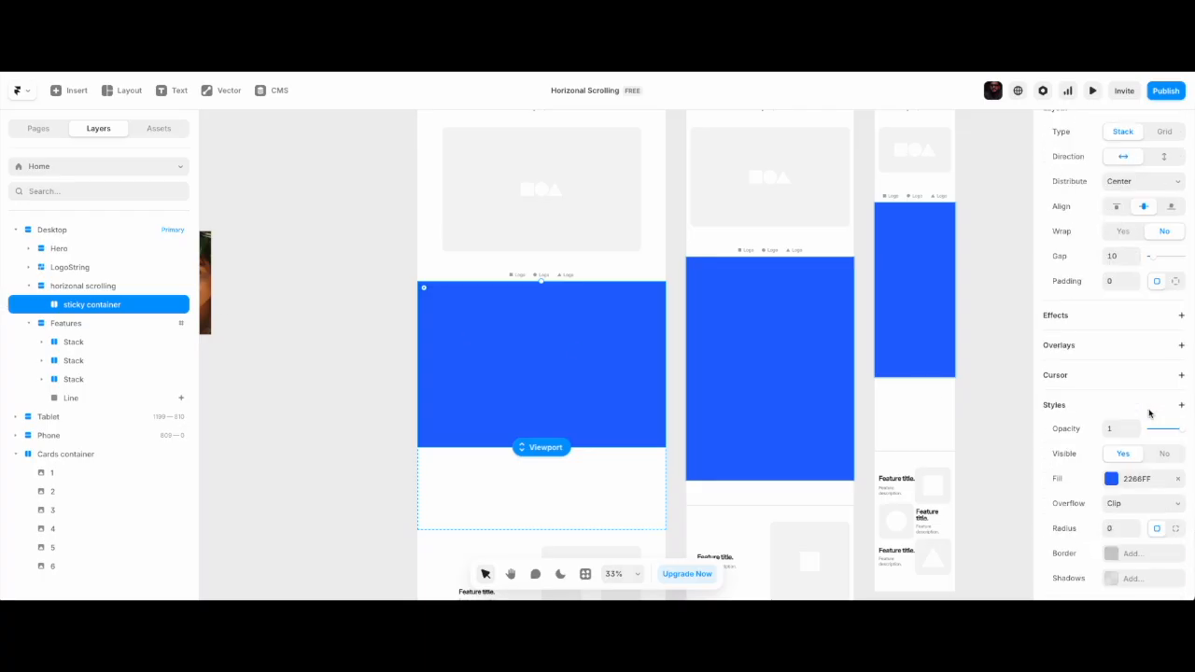
left_click(1181, 479)
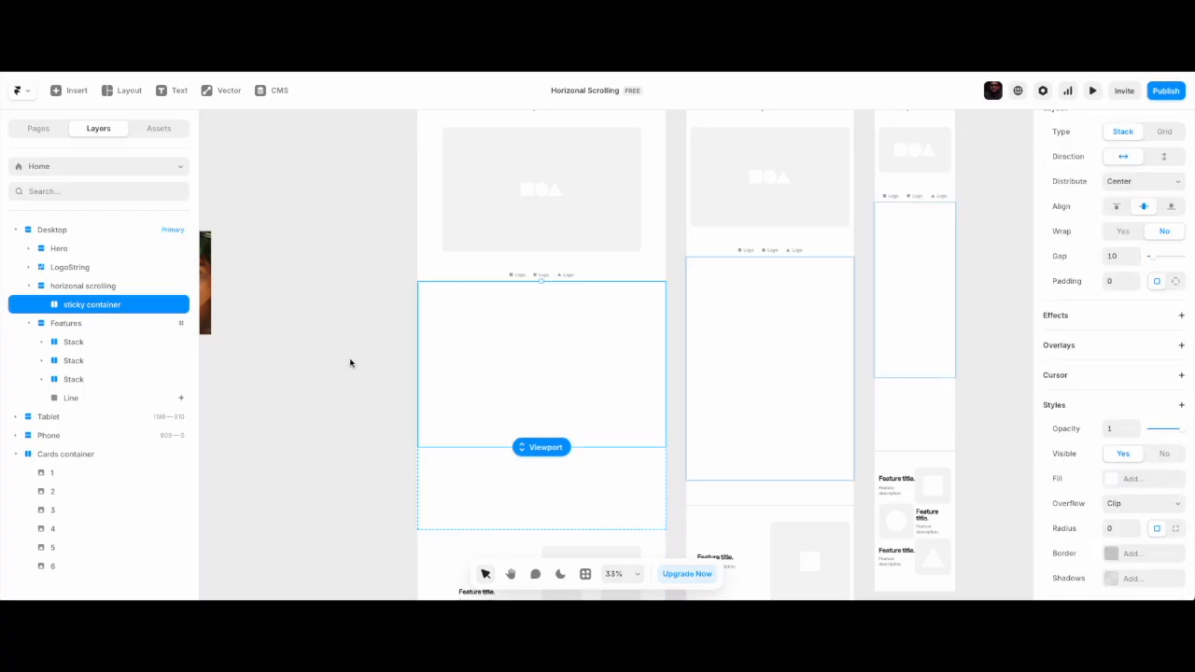
Move the Cards container with its six images off the canvas and into the sticky container by cutting and pasting.
scroll(572, 408, "down", 5, "ctrl")
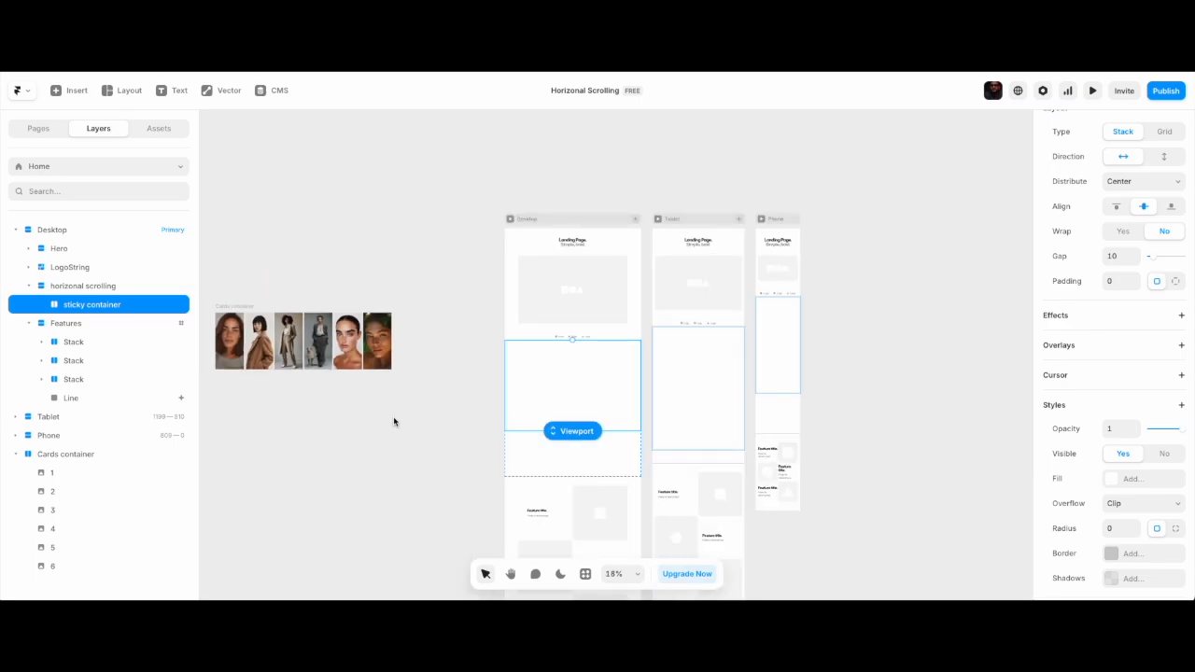
left_click(234, 320)
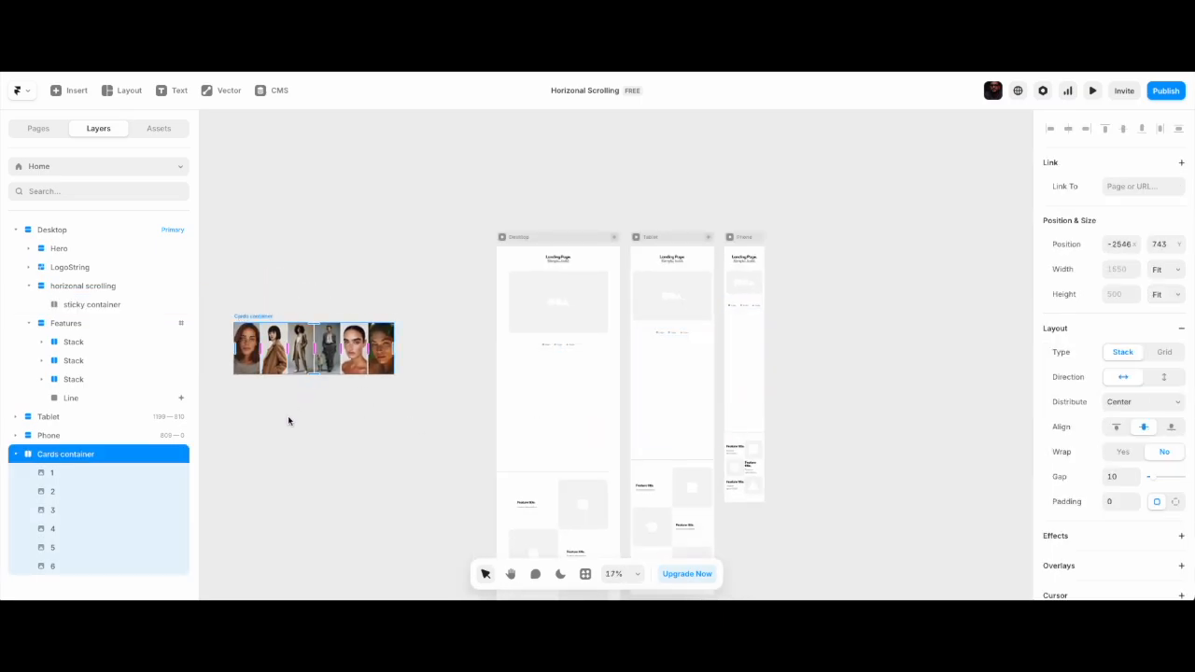
key("ctrl+x")
scroll(551, 411, "up", 3, "ctrl")
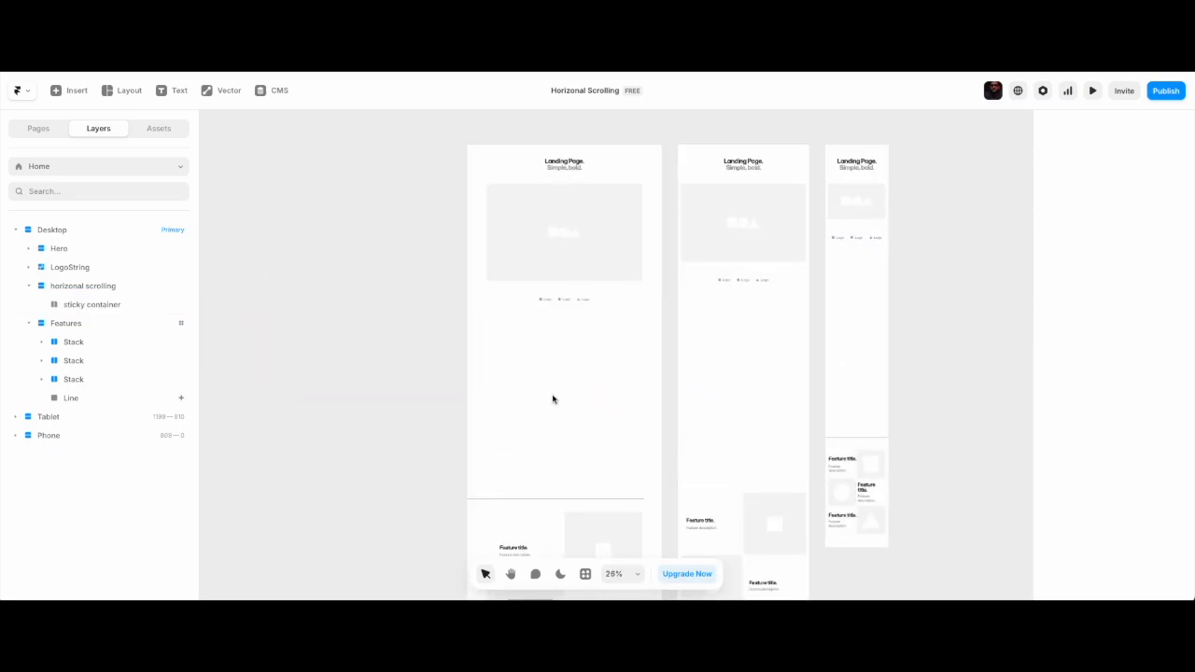
left_click(552, 432)
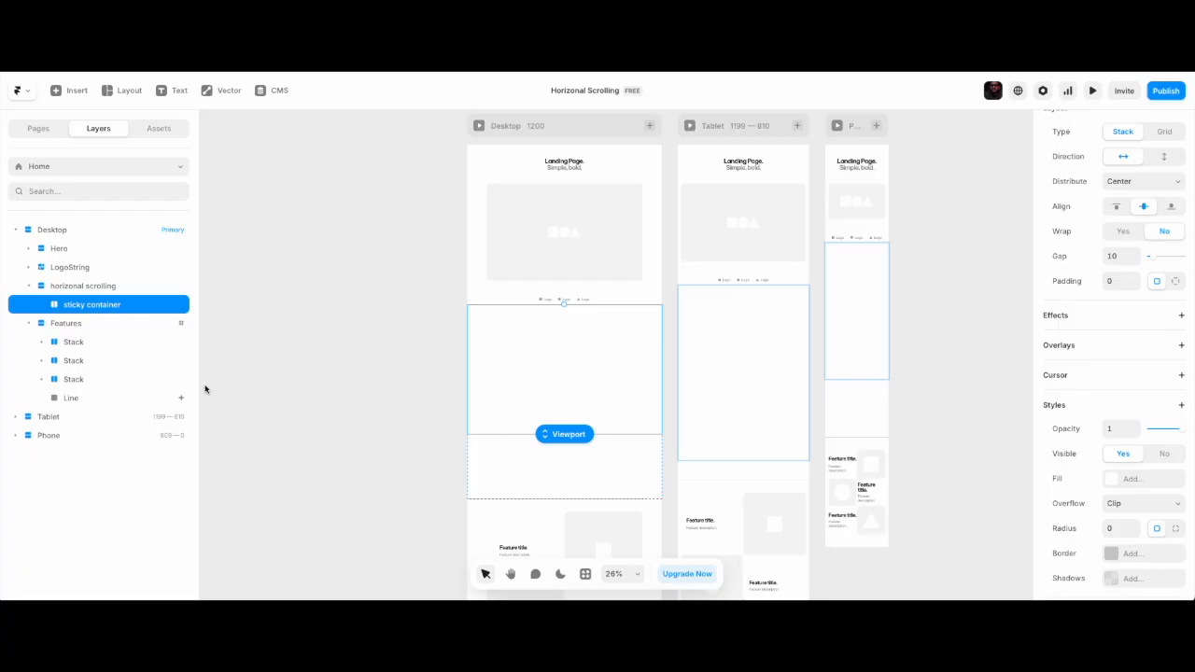
key("ctrl+v")
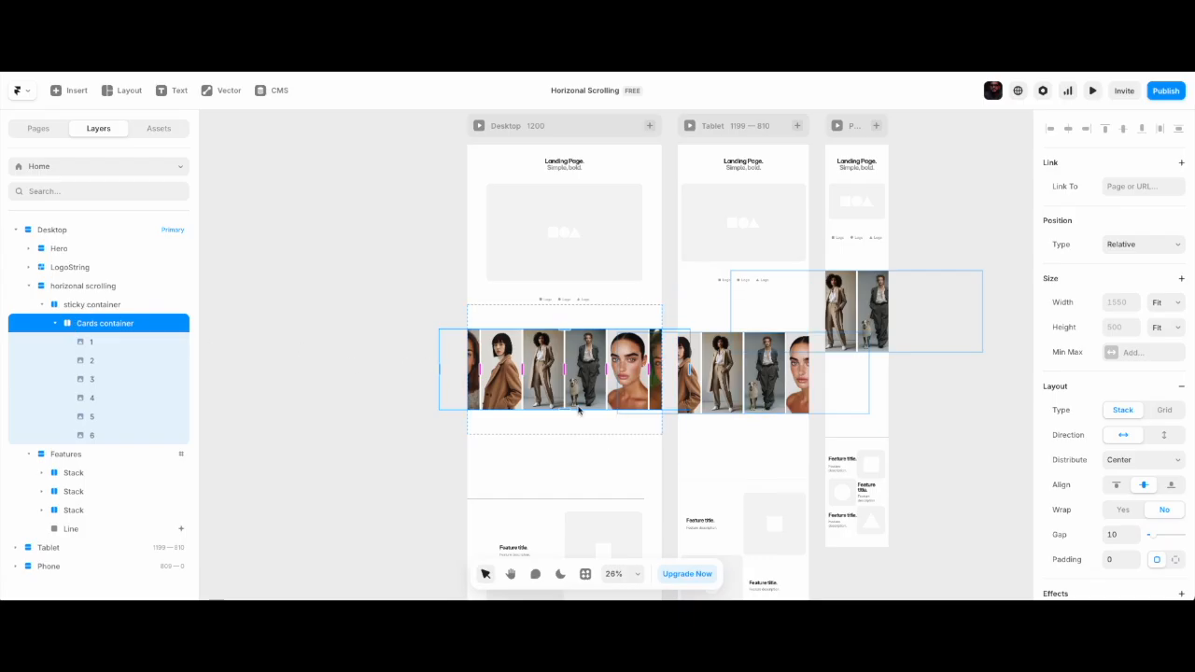
Set the distribution of the sticky container to Start.
left_click(467, 381)
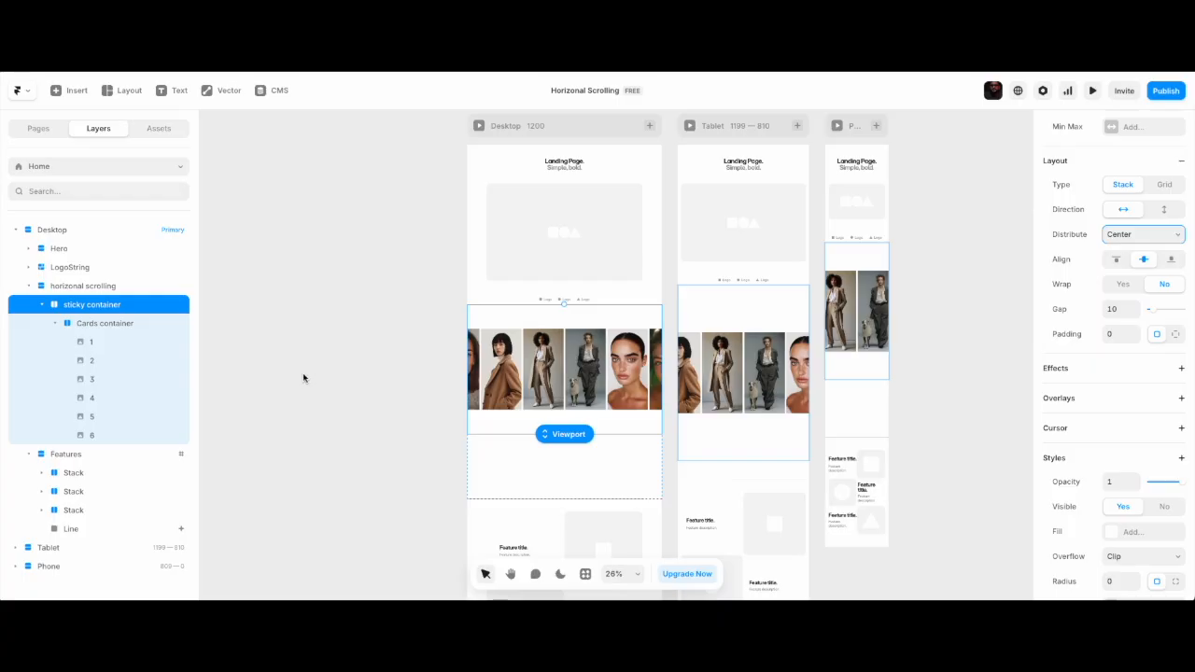
scroll(1100, 280, "up", 1)
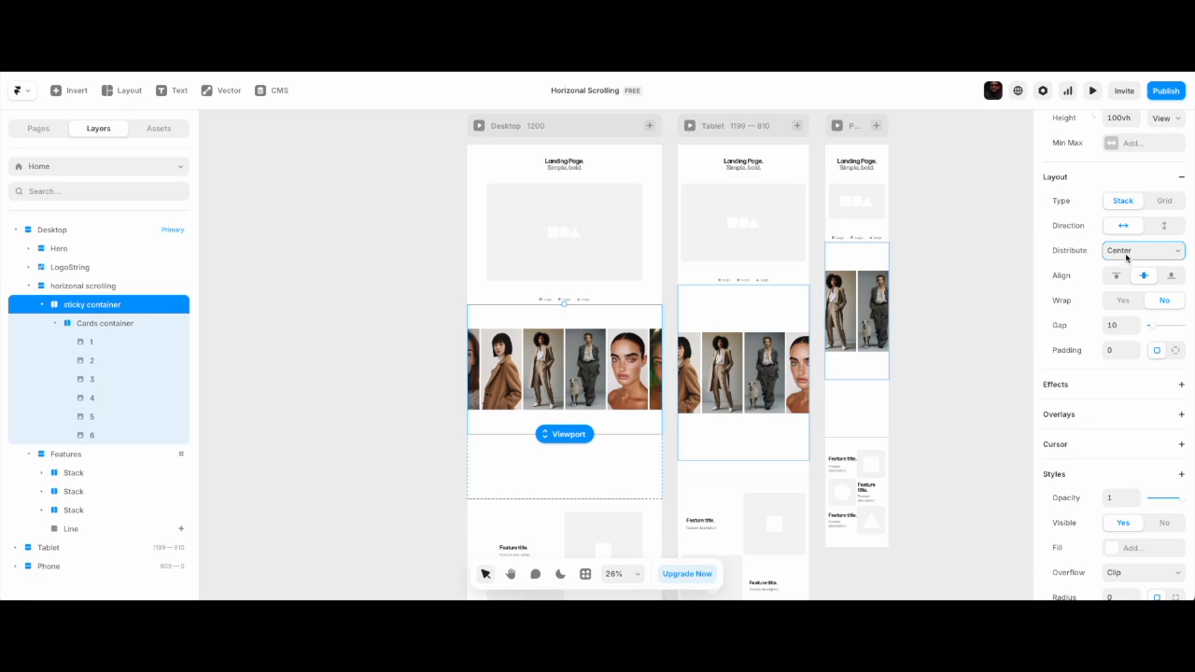
left_click(1126, 257)
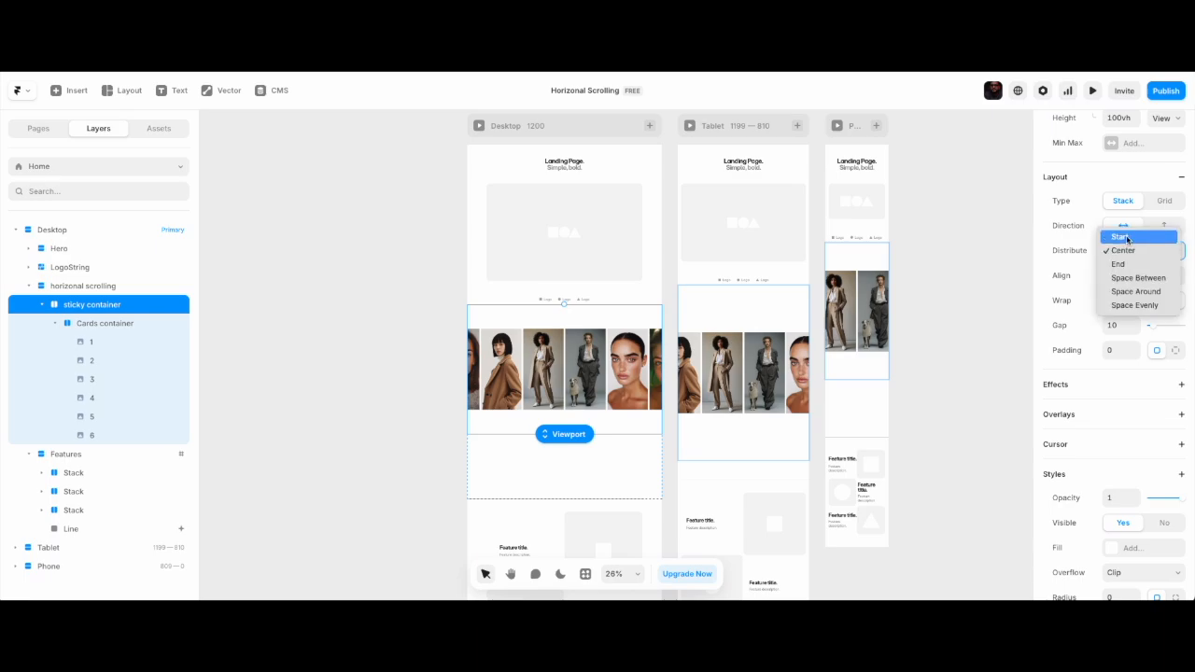
left_click(1127, 240)
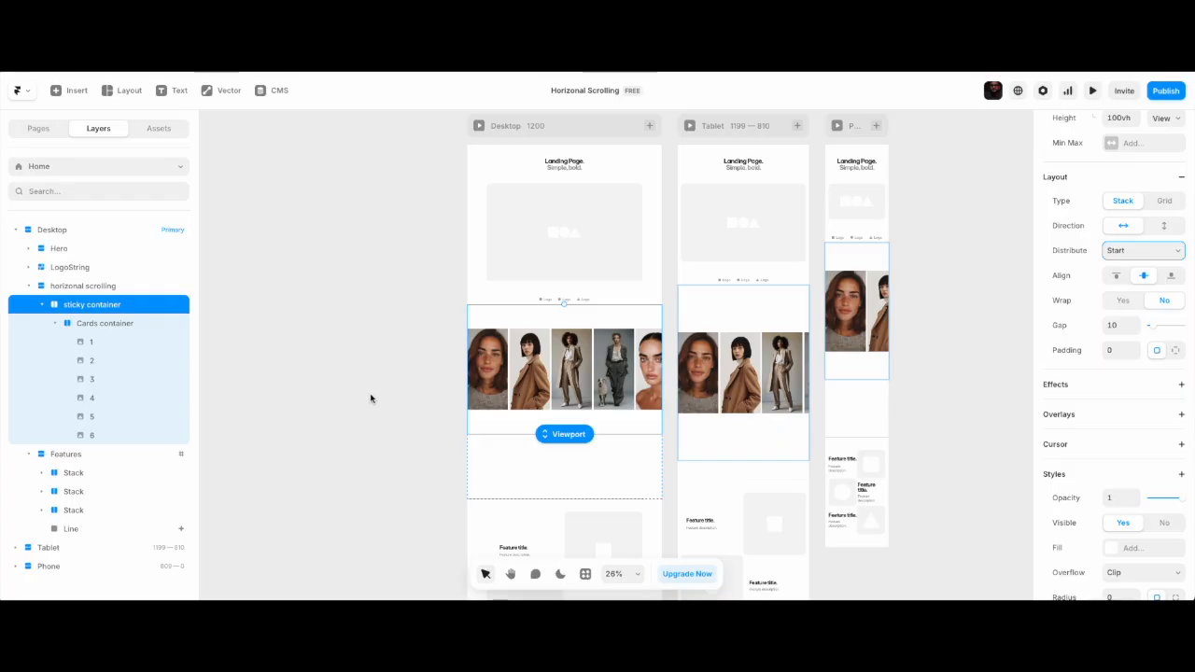
Change the position type of the sticky container to Sticky.
left_click(91, 289)
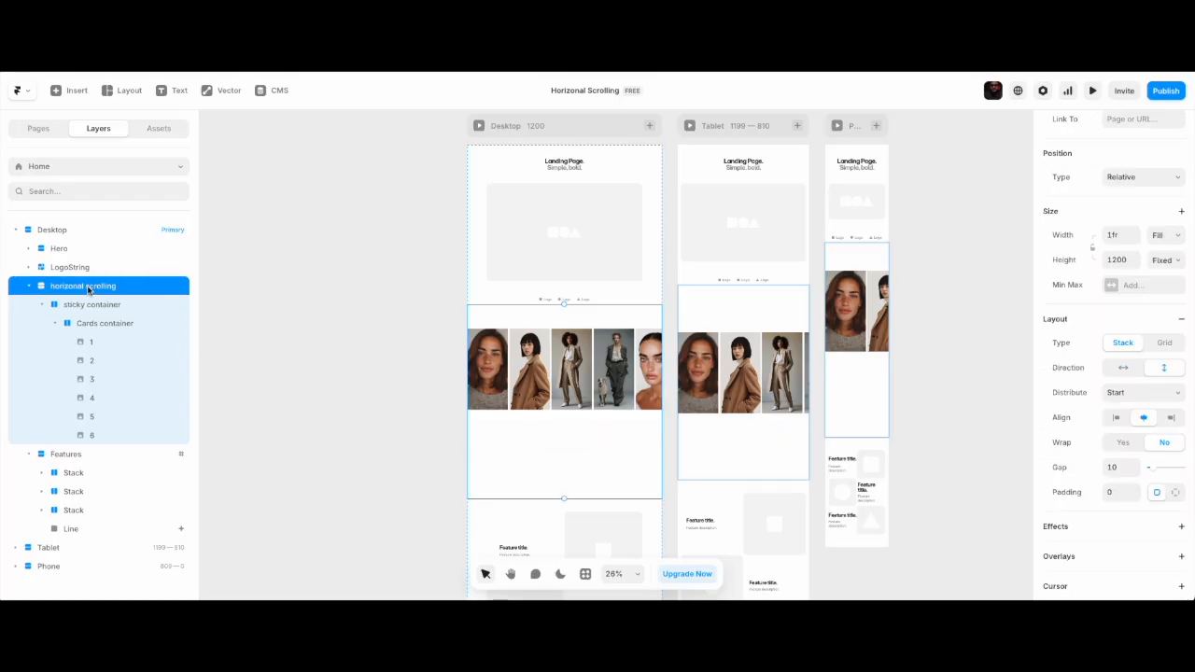
left_click(97, 305)
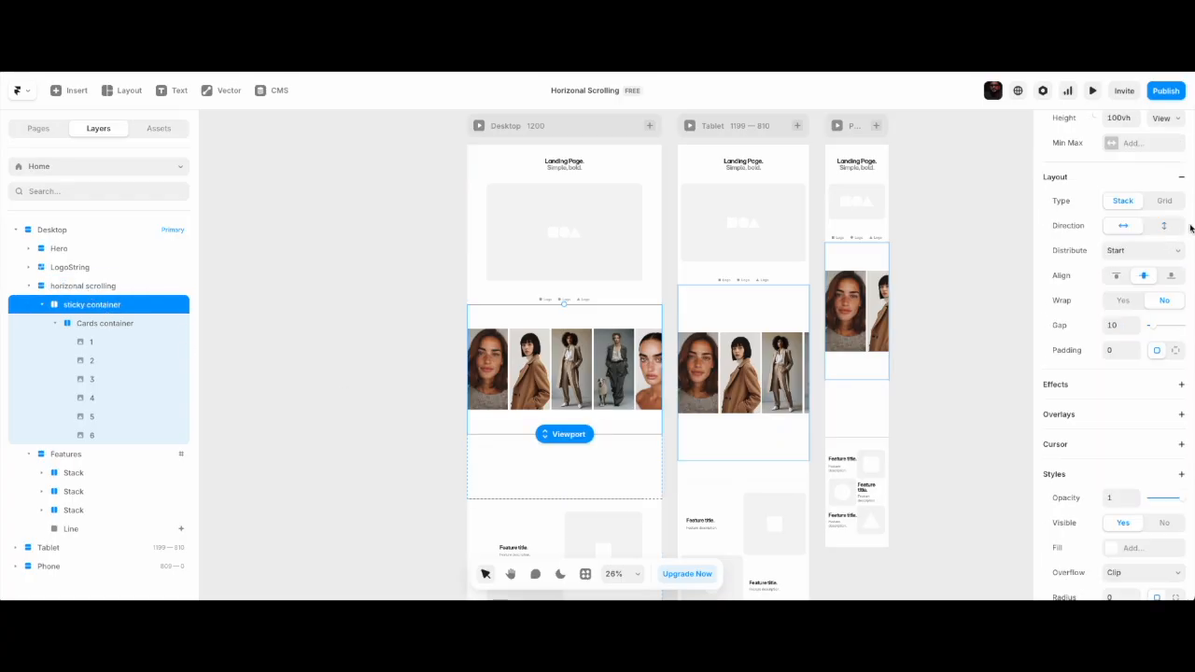
scroll(1174, 264, "up", 3)
left_click(1150, 246)
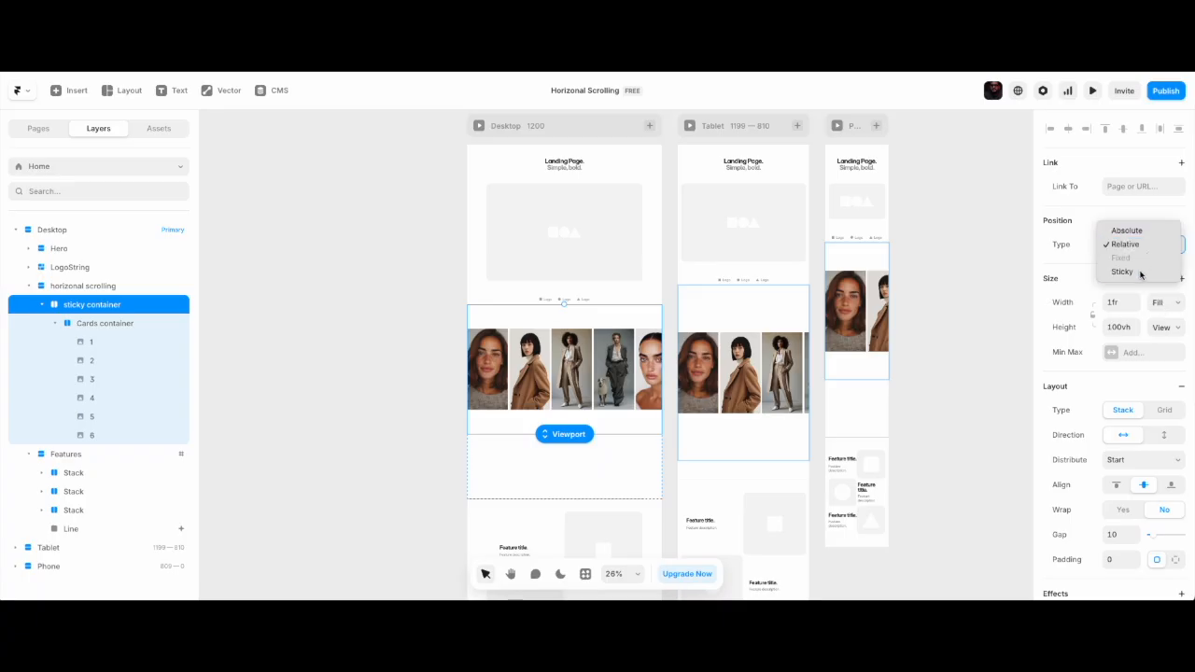
left_click(1141, 271)
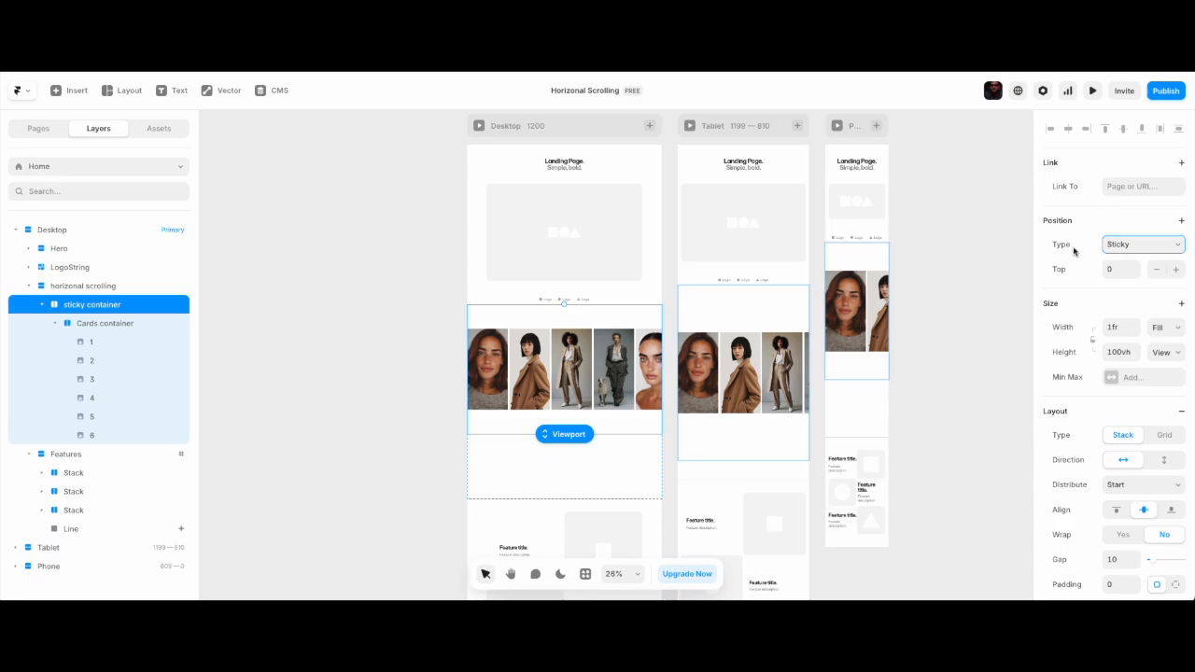
Set the overflow of the horizonal scrolling stack to Visible.
left_click(113, 287)
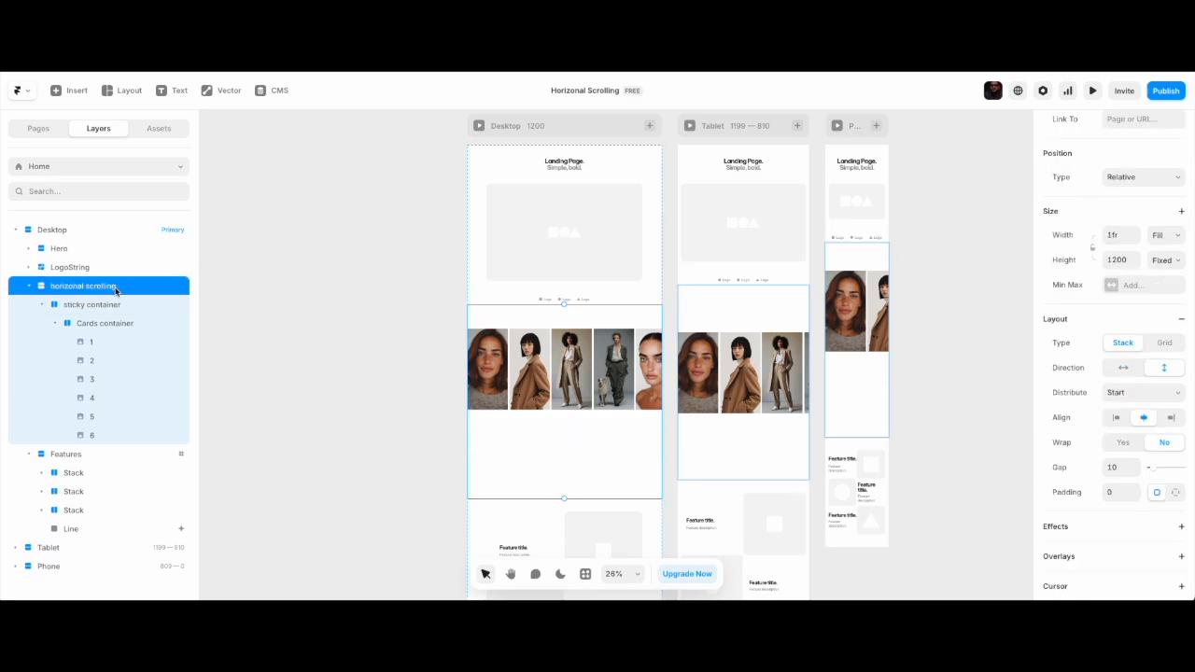
scroll(1089, 551, "down", 5)
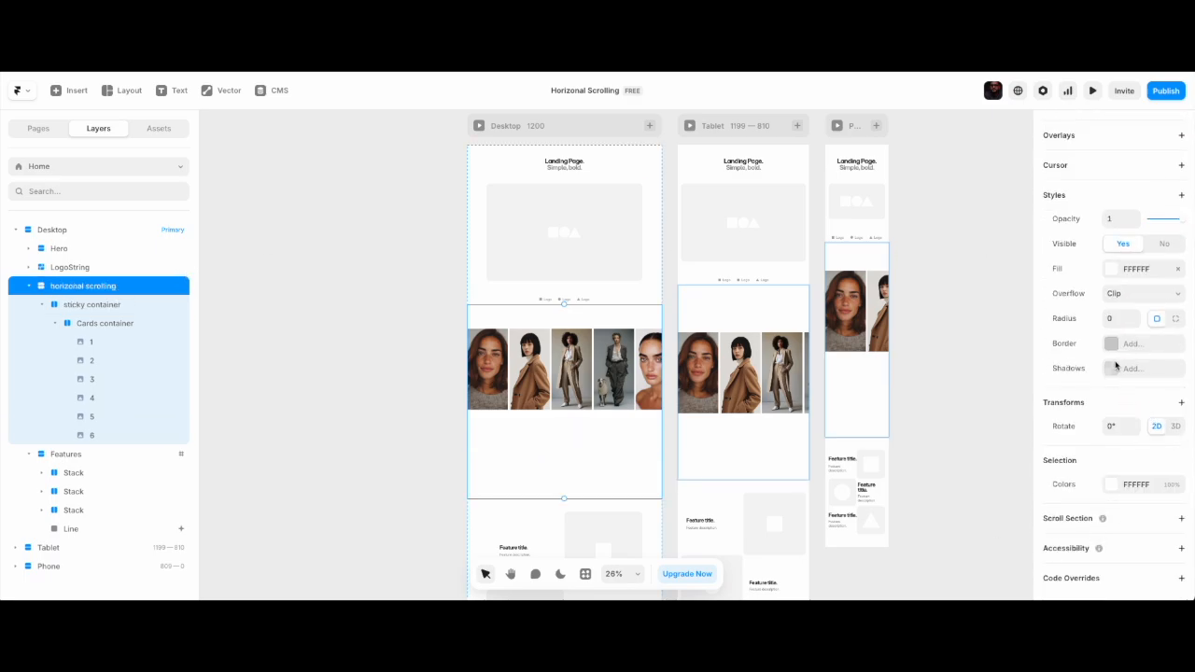
left_click(1126, 297)
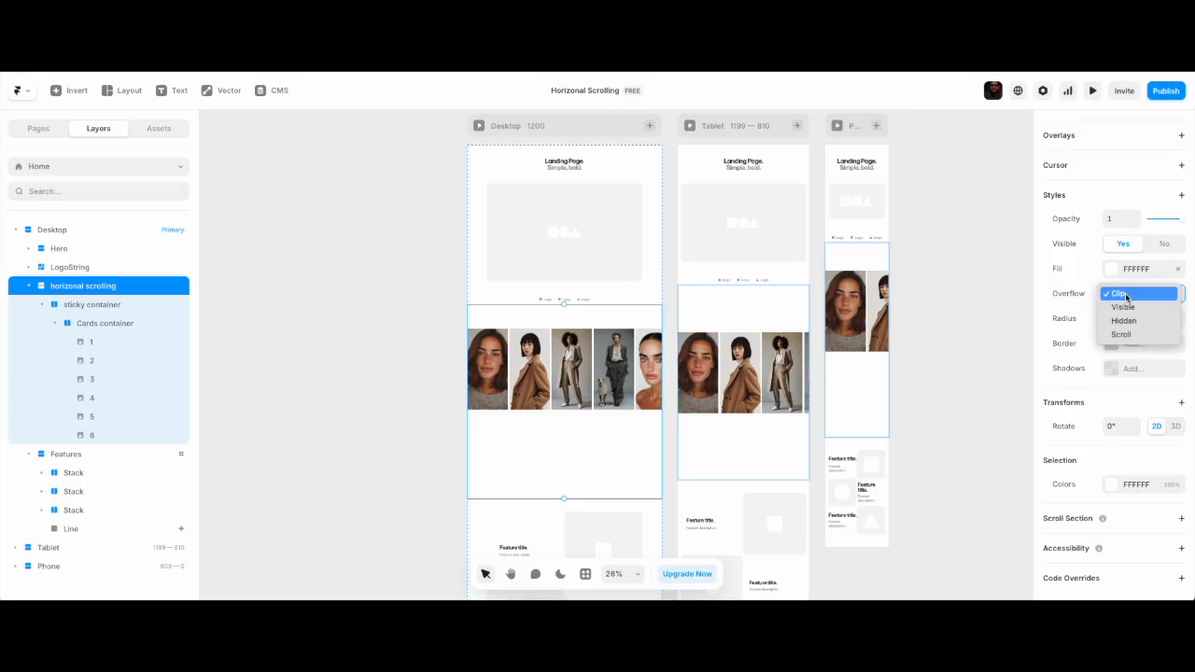
left_click(1126, 309)
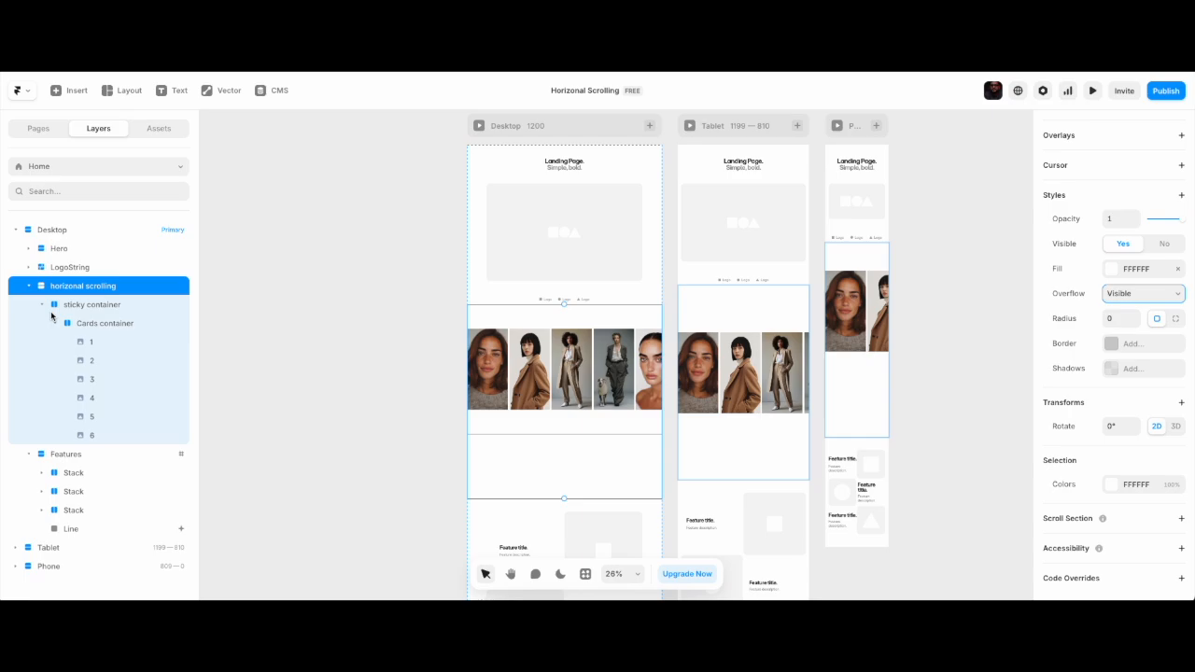
Check the overflow setting of the Desktop frame.
left_click(76, 230)
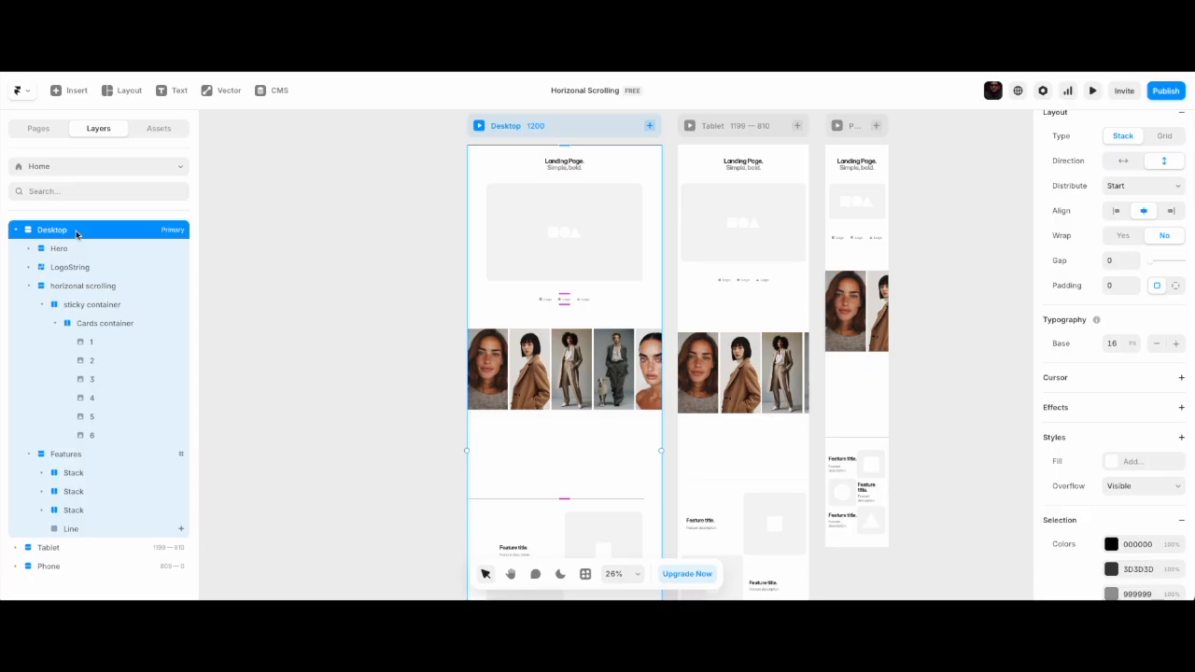
left_click(1146, 491)
left_click(1144, 487)
scroll(438, 383, "up", 1)
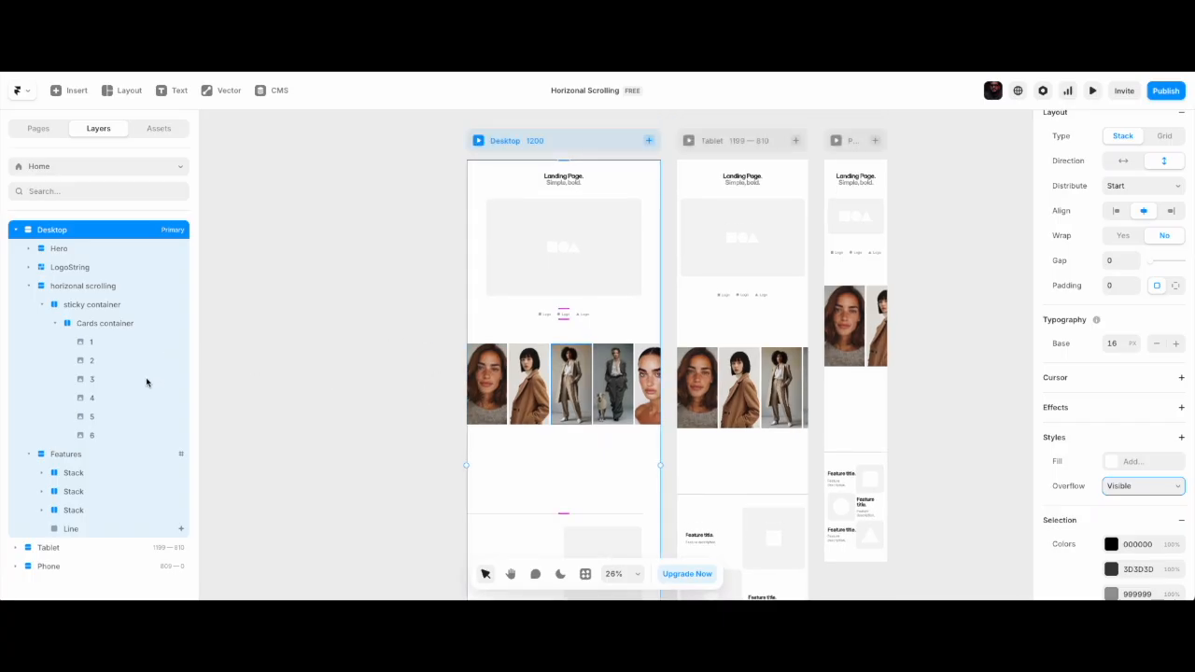
left_click(99, 342)
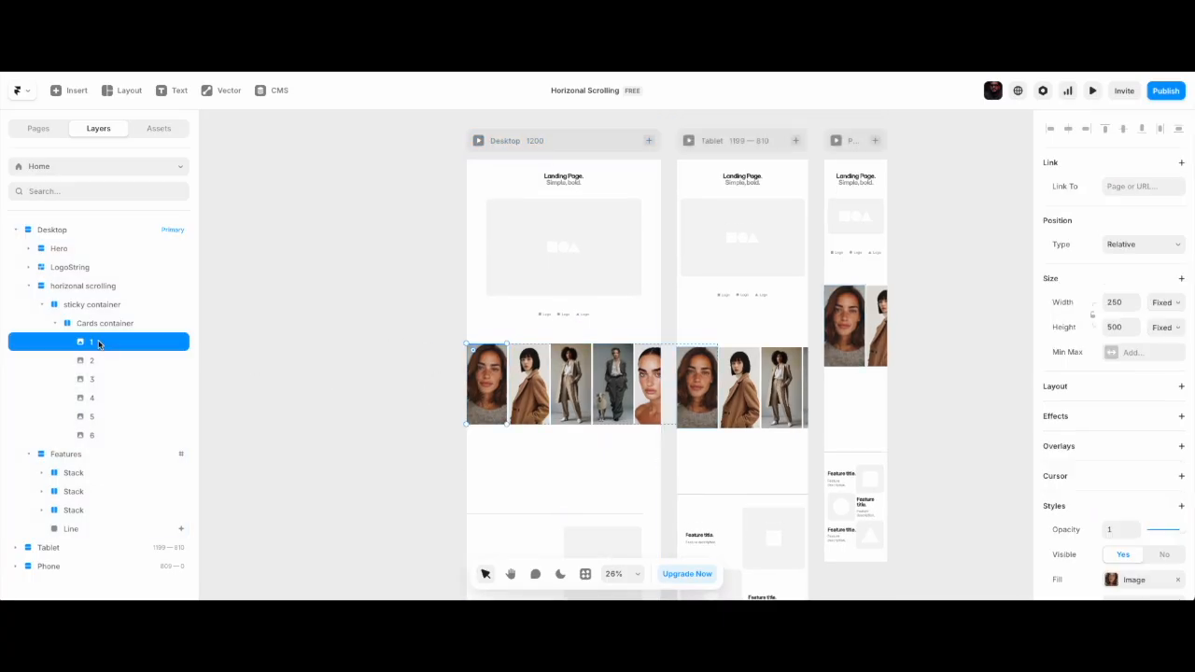
left_click(97, 435, "shift")
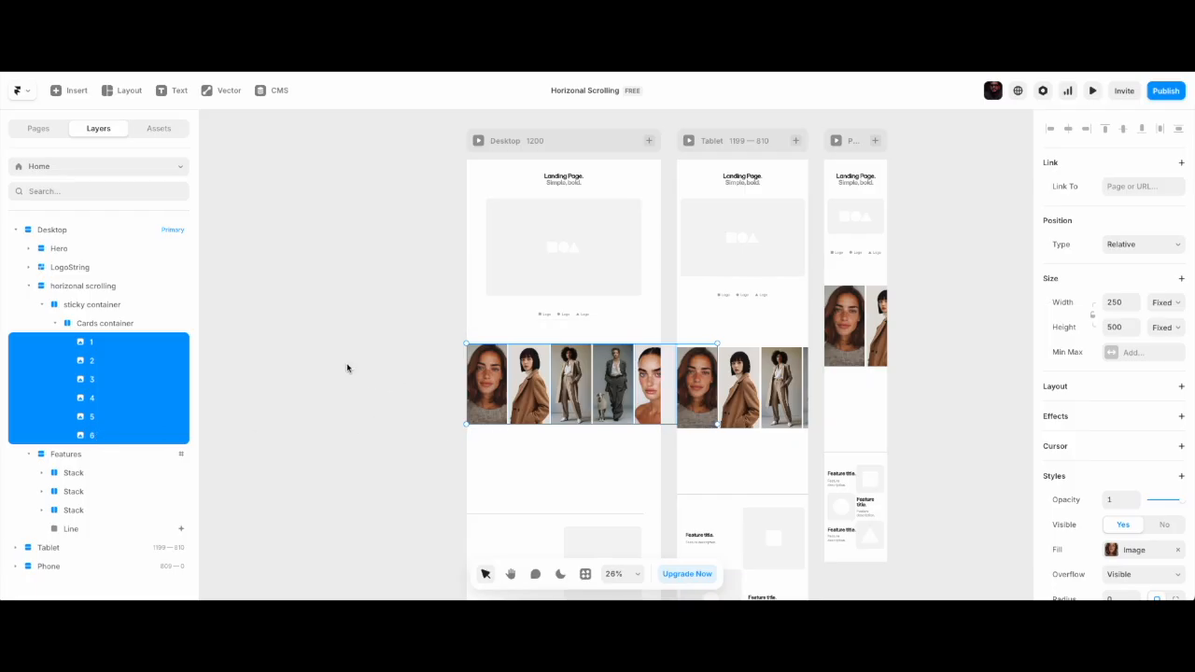
left_click(242, 393)
left_click(116, 345)
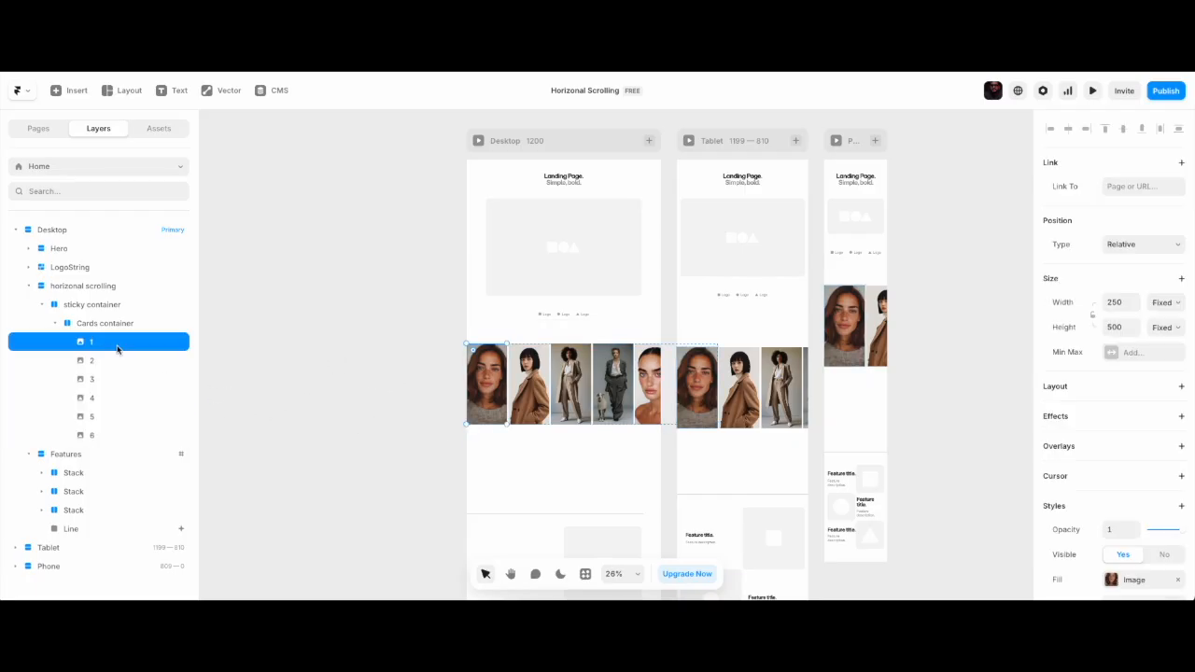
left_click(110, 436, "shift")
scroll(1138, 498, "down", 4)
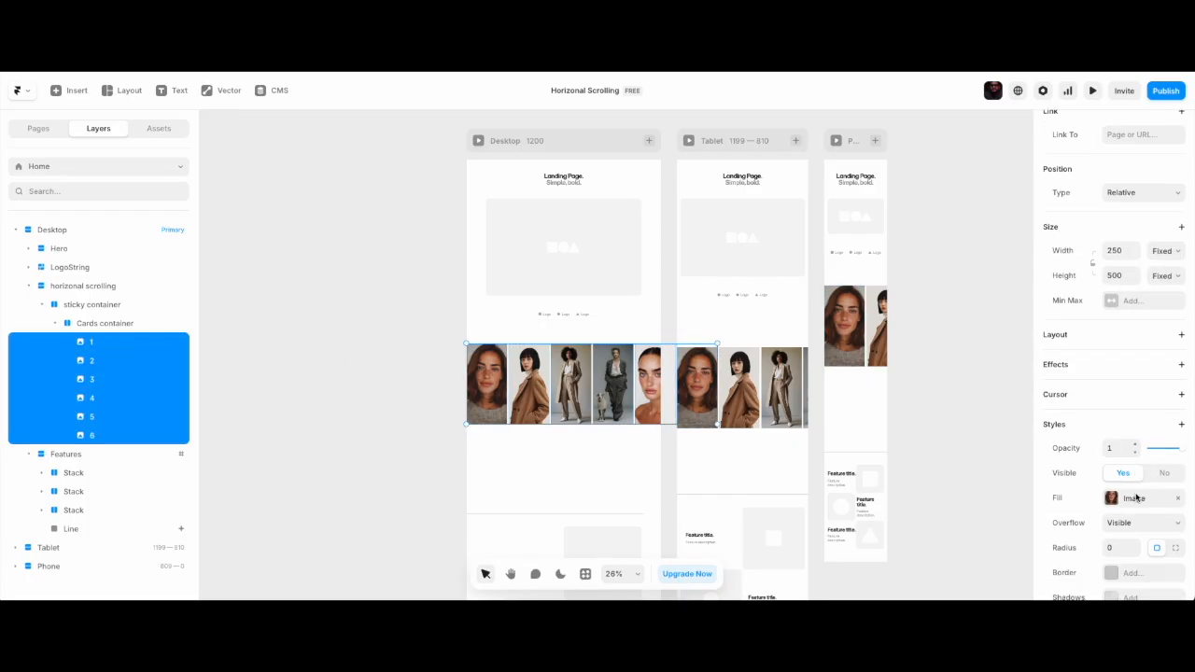
left_click(280, 376)
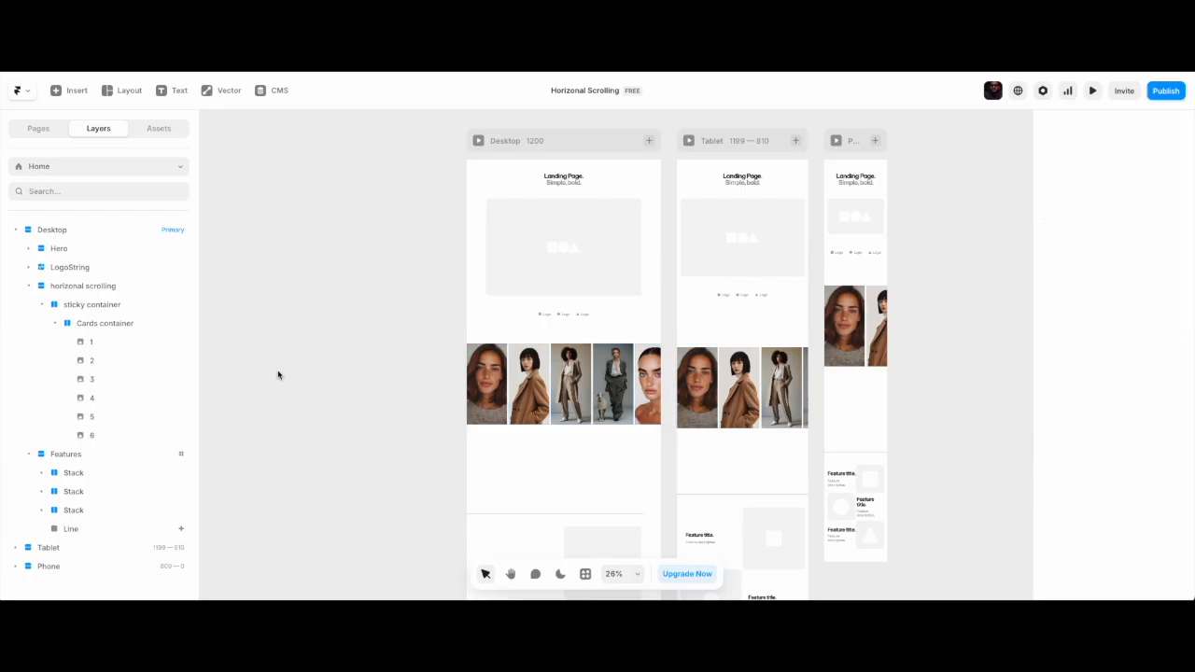
Add a scroll section named "scroll-trigger" to the horizonal scrolling stack.
left_click(112, 287)
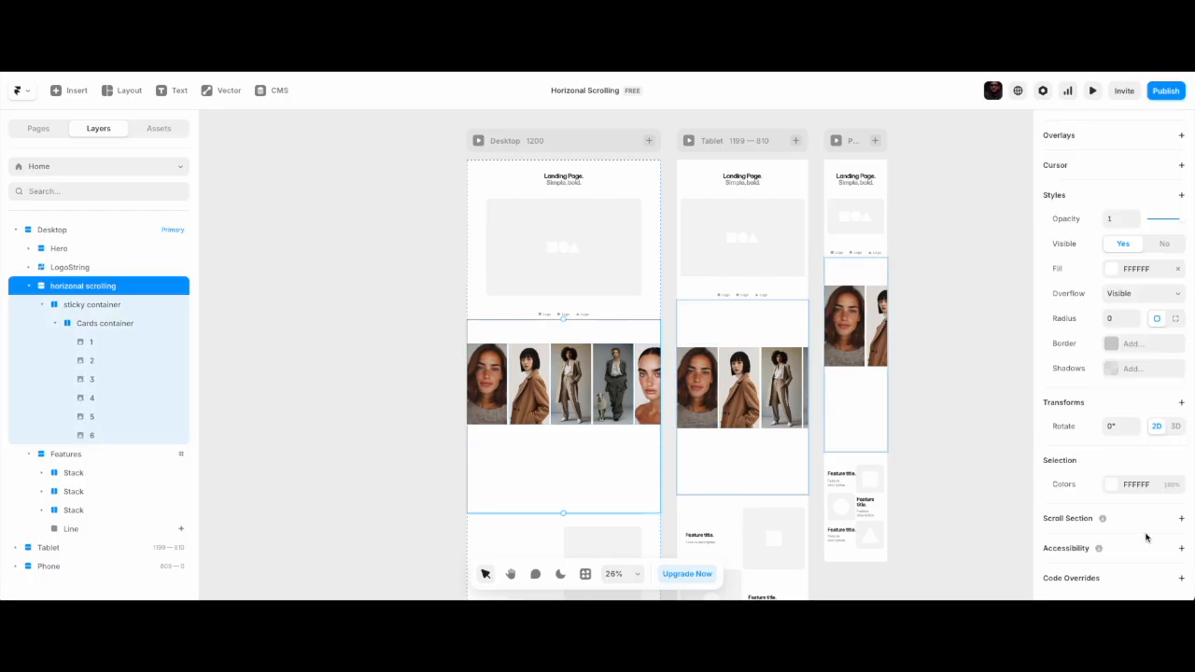
left_click(1182, 519)
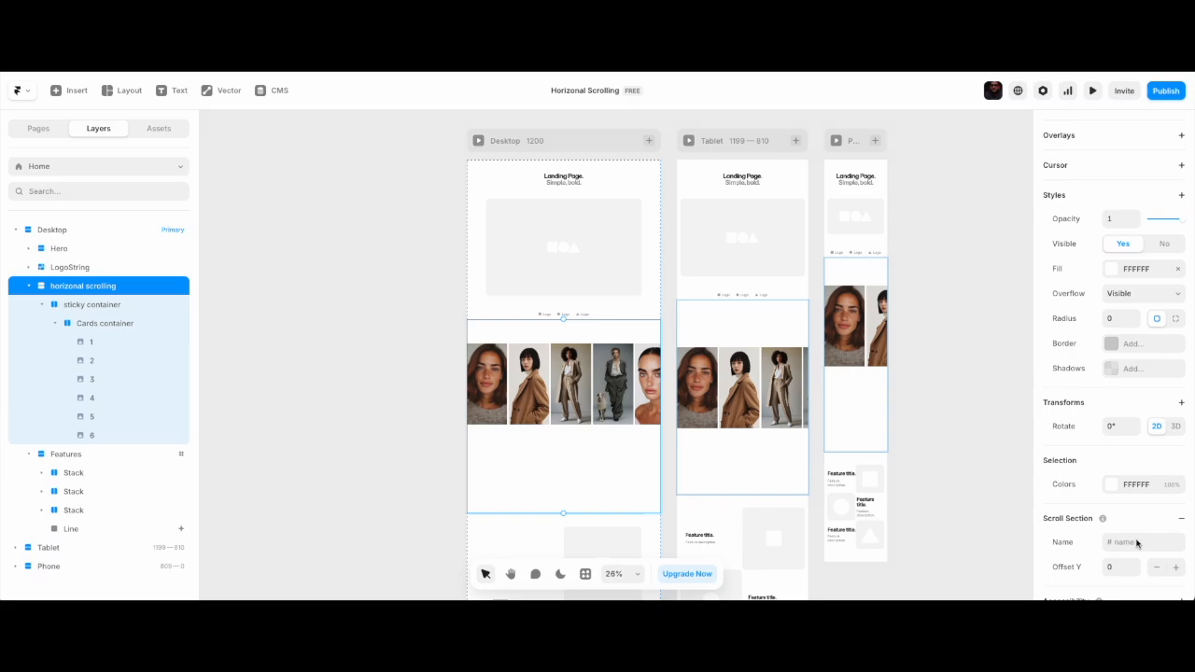
left_click(1142, 544)
type("scroll-trigger")
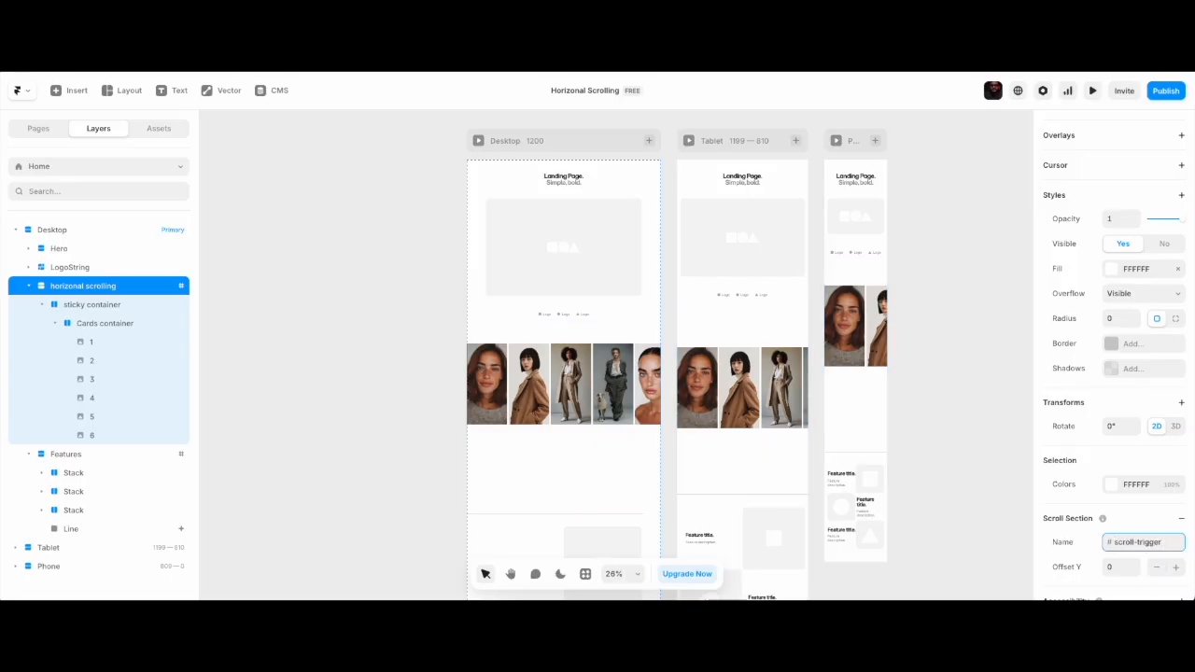
Add a Scroll Transform effect to all six image cards in the Cards container.
left_click(118, 342)
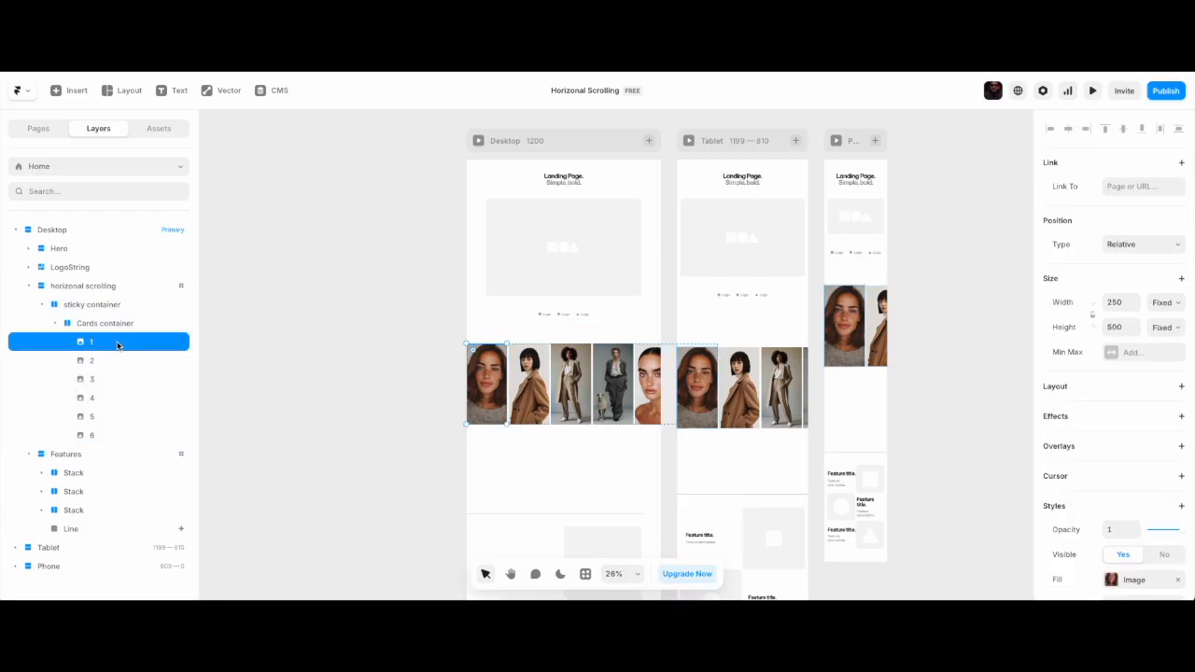
left_click(103, 436, "shift")
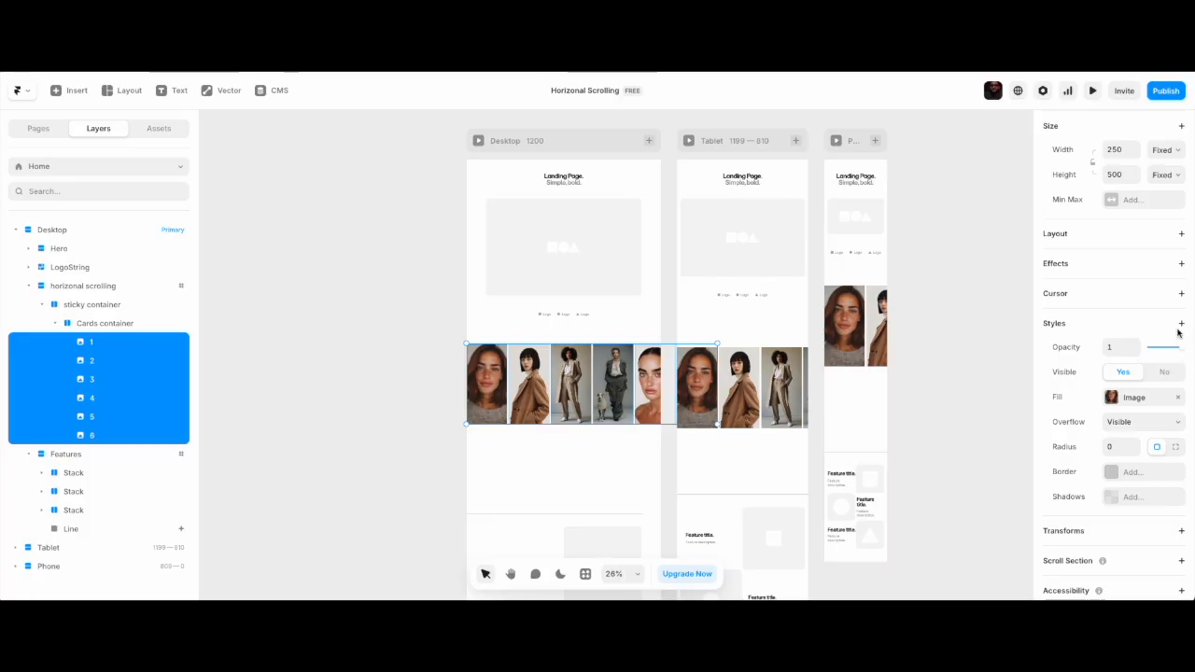
left_click(1181, 264)
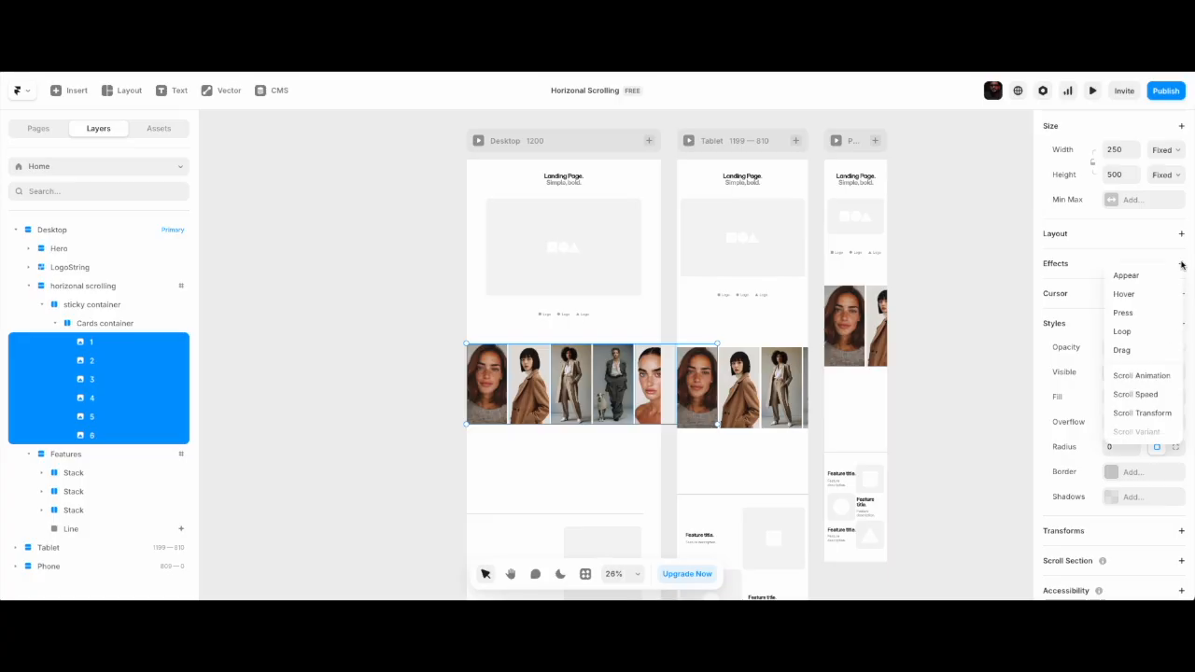
left_click(1149, 415)
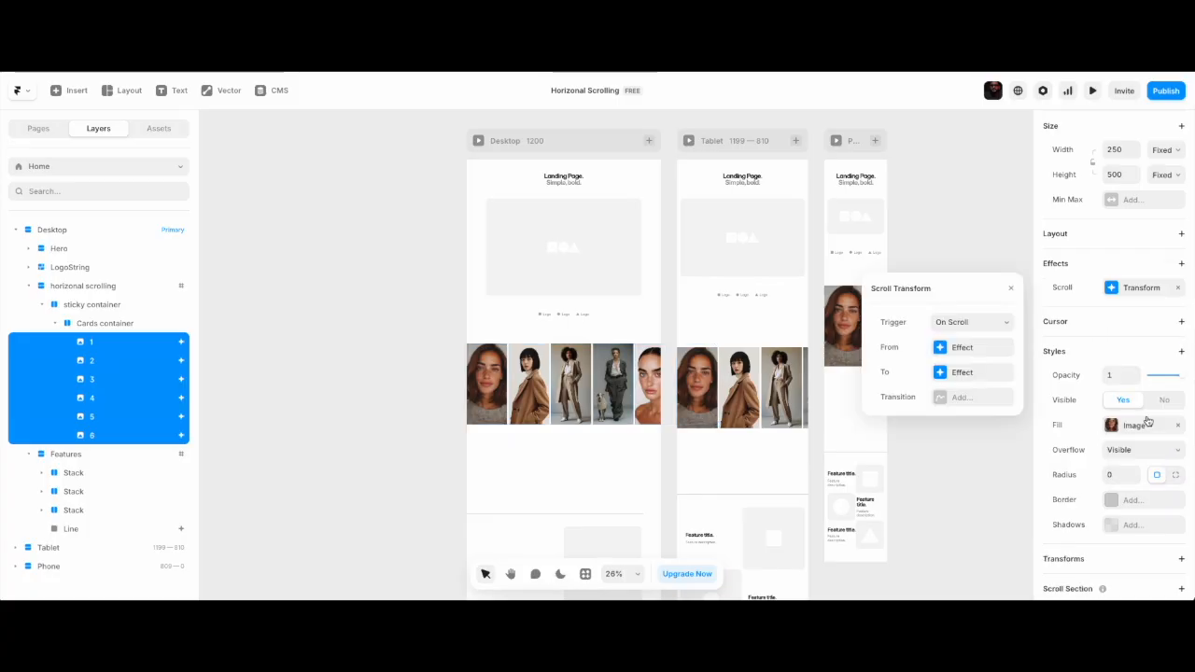
Set the Scroll Transform trigger to Section in View, using #scroll-trigger as its section.
left_click(953, 323)
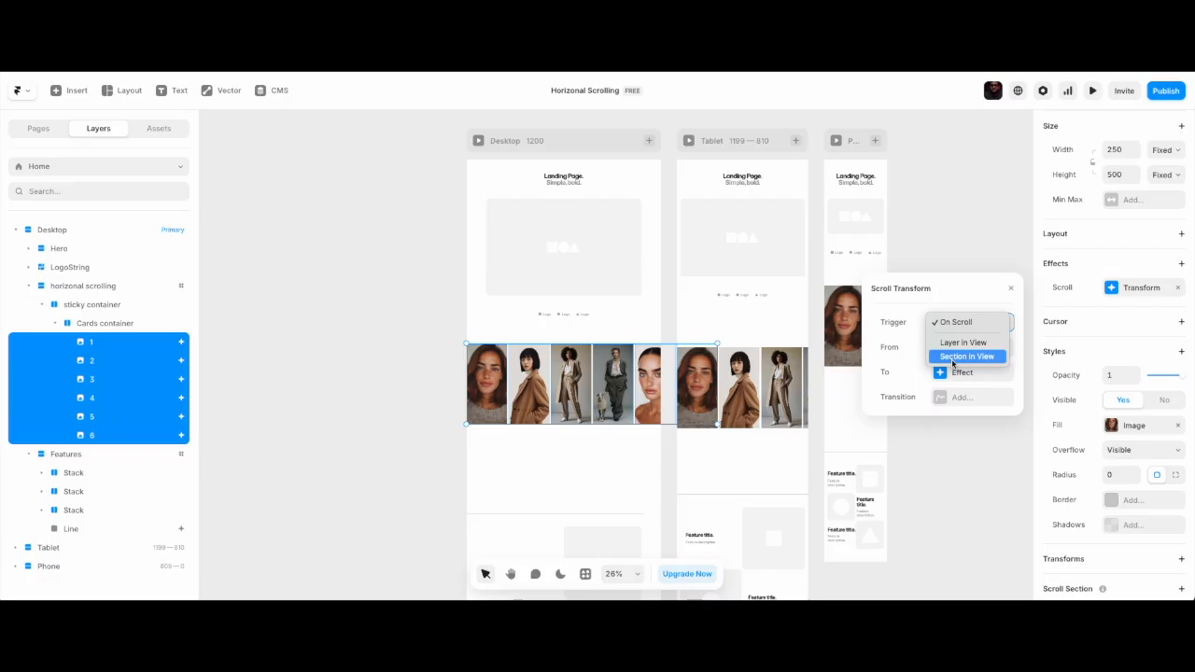
left_click(952, 357)
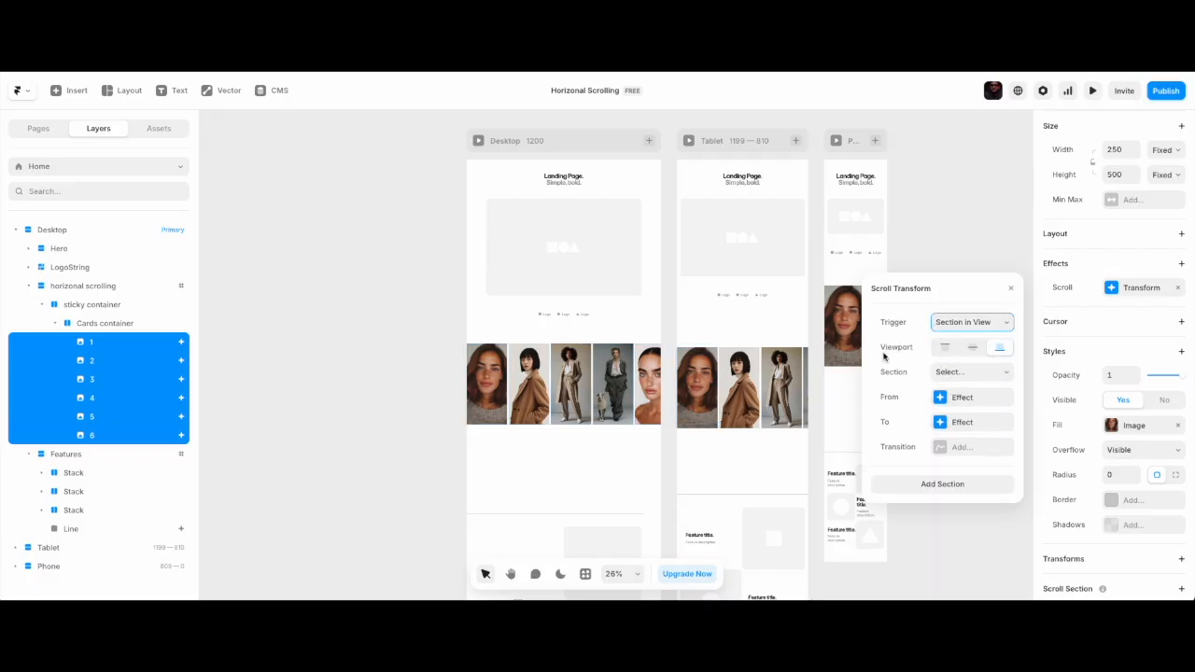
left_click(971, 378)
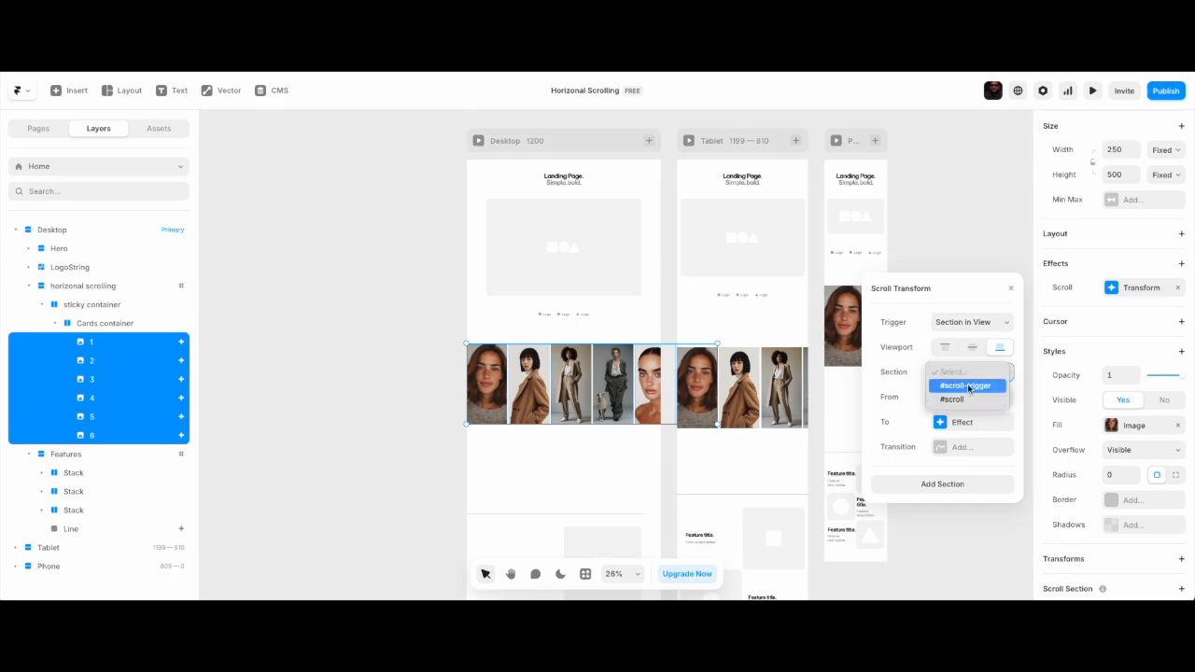
left_click(969, 386)
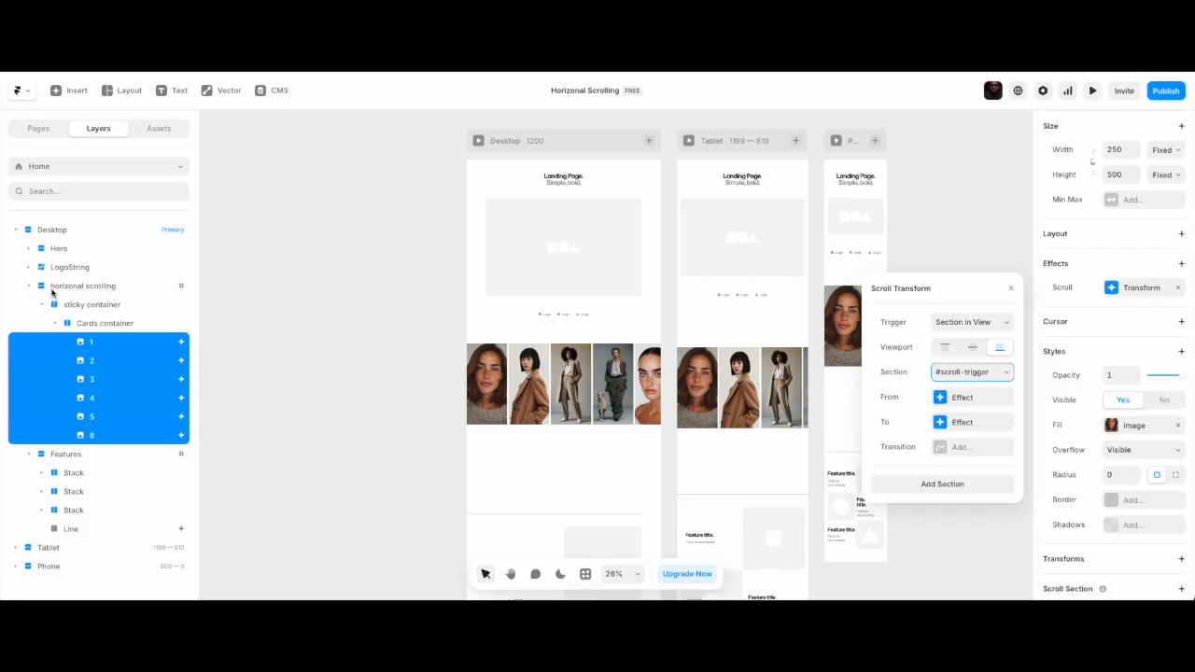
Set the opacity and scale of the Scroll Transform's From effect to 1 for the six image cards.
left_click(940, 398)
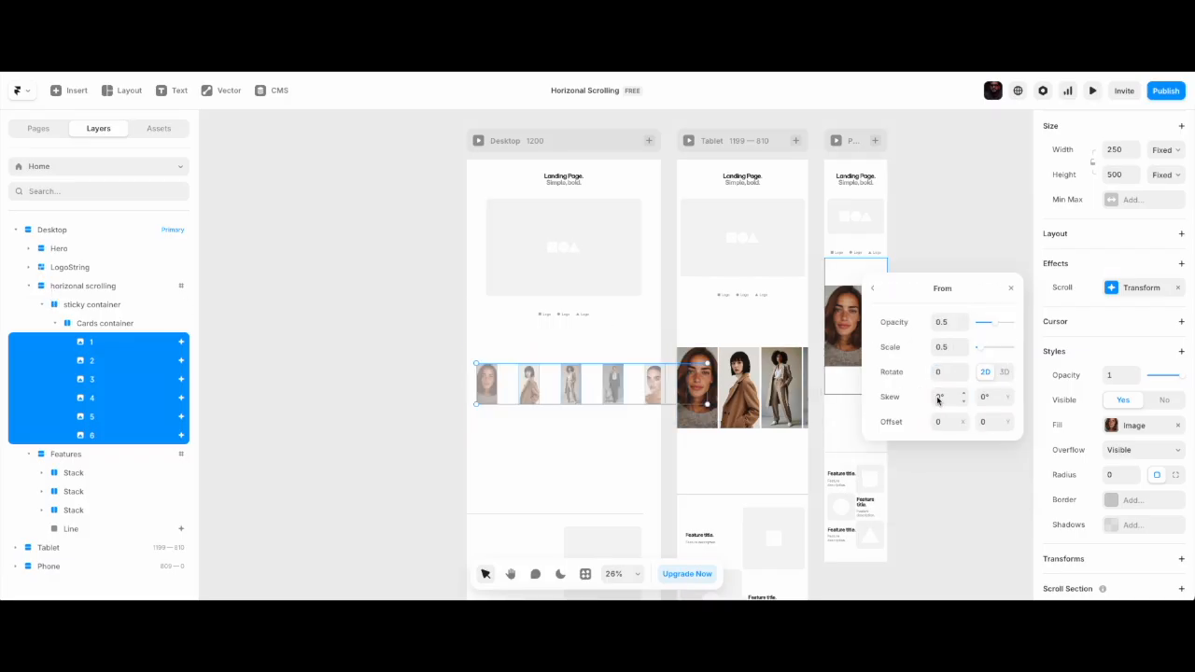
left_click(953, 324)
type("1")
left_click(949, 347)
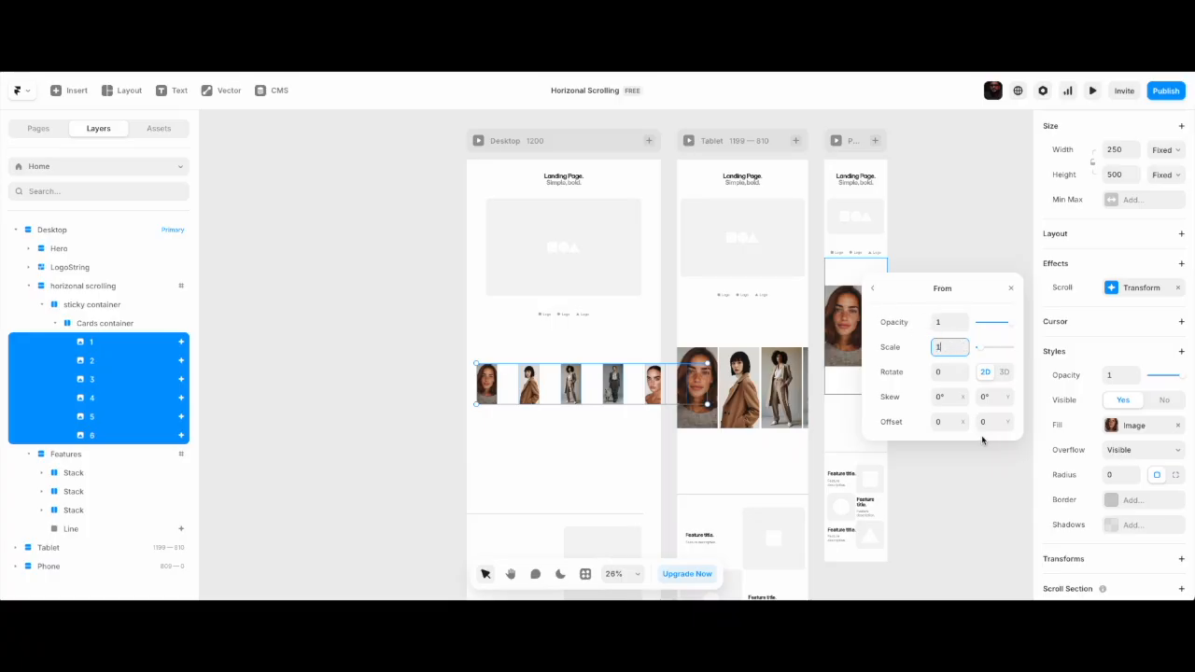
left_click(872, 289)
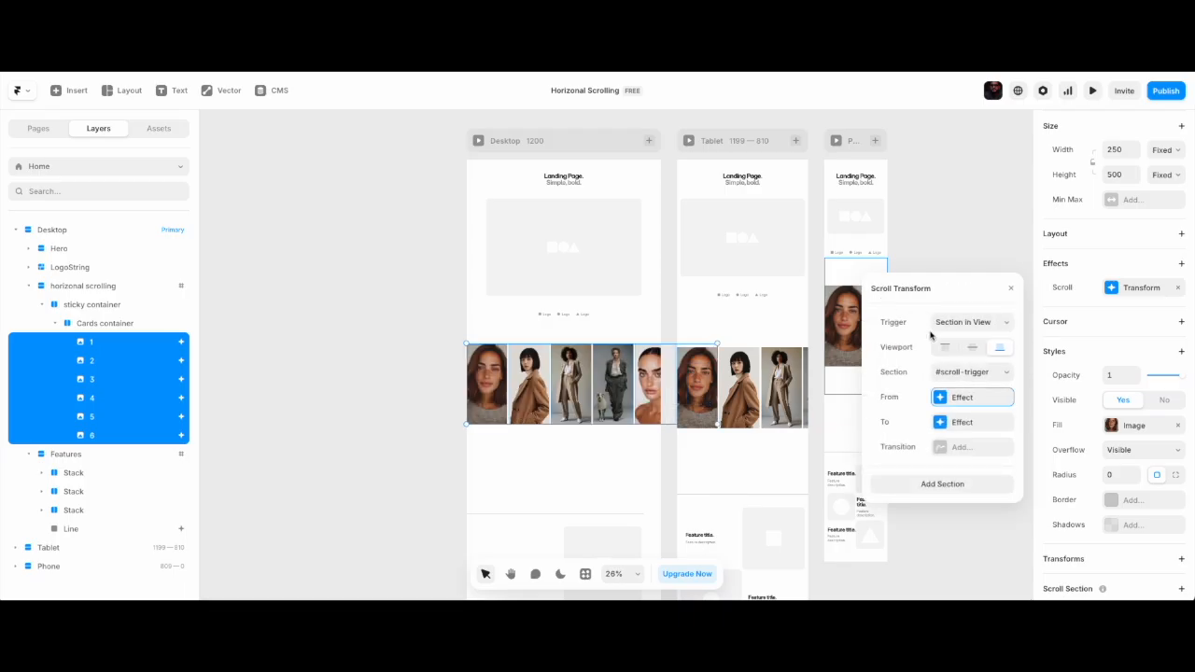
Set the horizontal offset of the Scroll Transform's From effect to 1200.
left_click(945, 399)
left_click_drag(964, 427, 965, 192)
left_click_drag(966, 425, 967, 345)
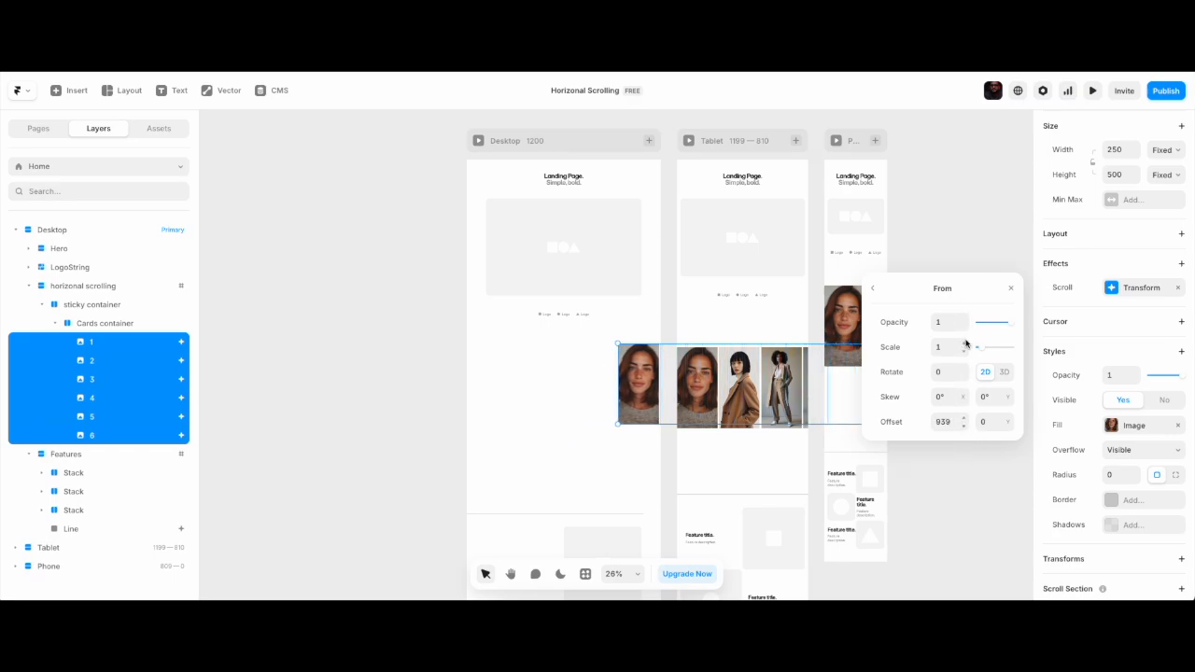
left_click_drag(968, 427, 962, 322)
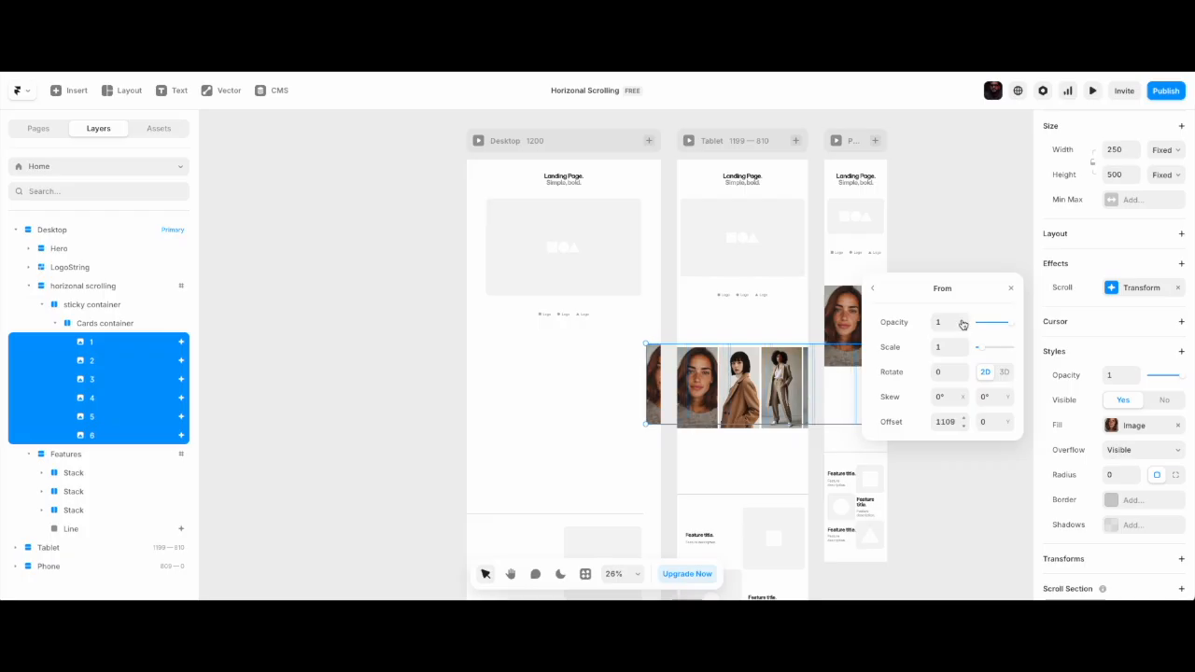
left_click_drag(962, 422, 965, 365)
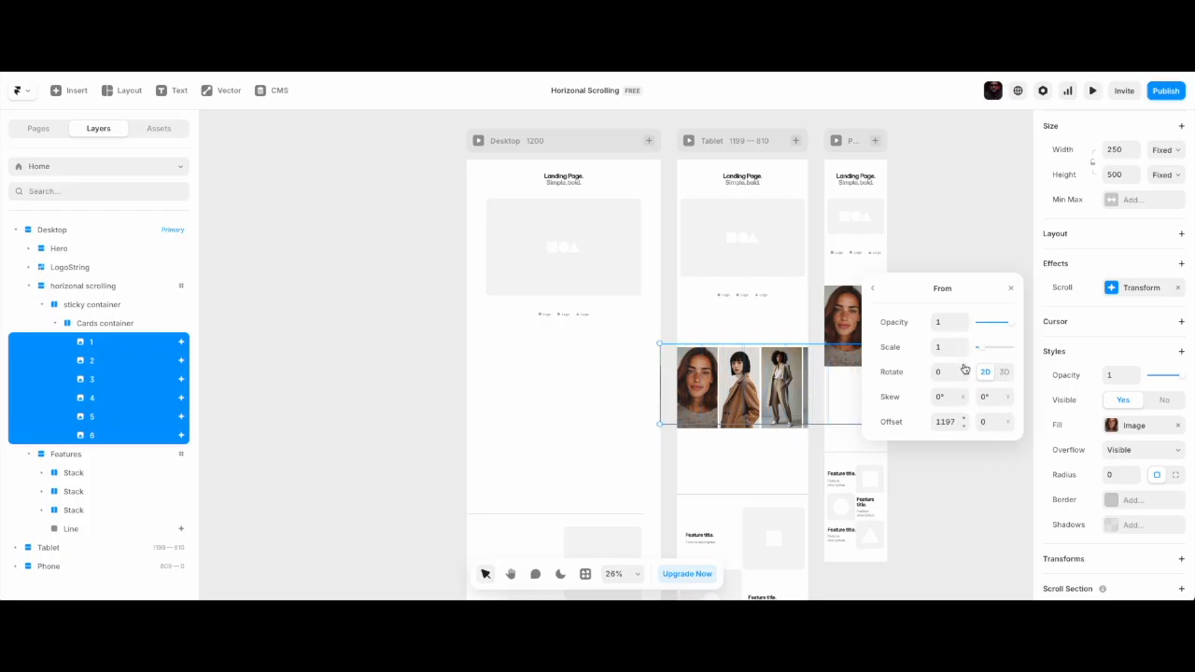
left_click(947, 422)
type("1200")
key("Return")
left_click(872, 289)
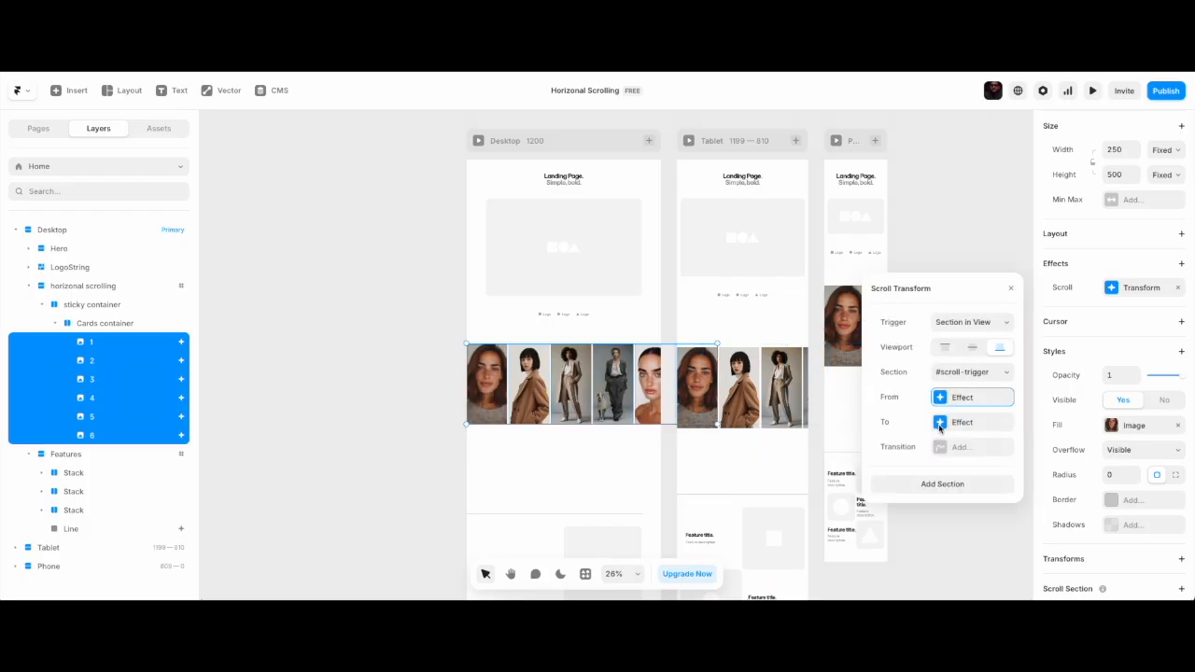
Set the horizontal offset of the Scroll Transform's To effect to -1200 and add a Spring transition.
left_click(940, 425)
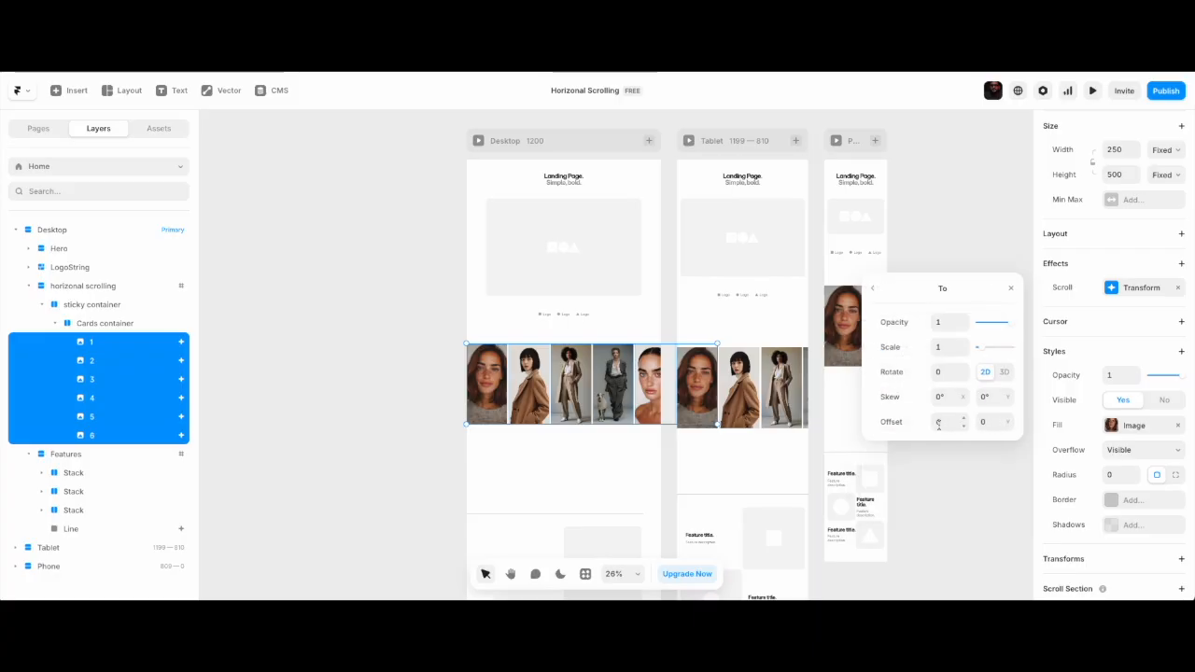
left_click(943, 425)
type("1200")
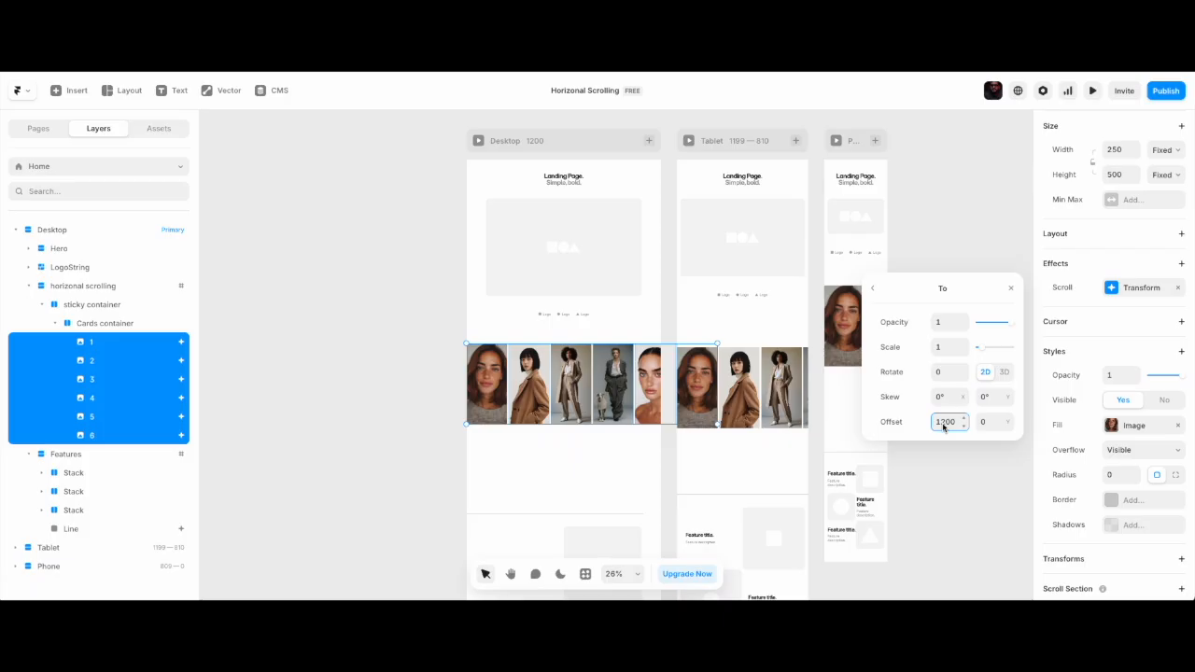
type("-")
key("Return")
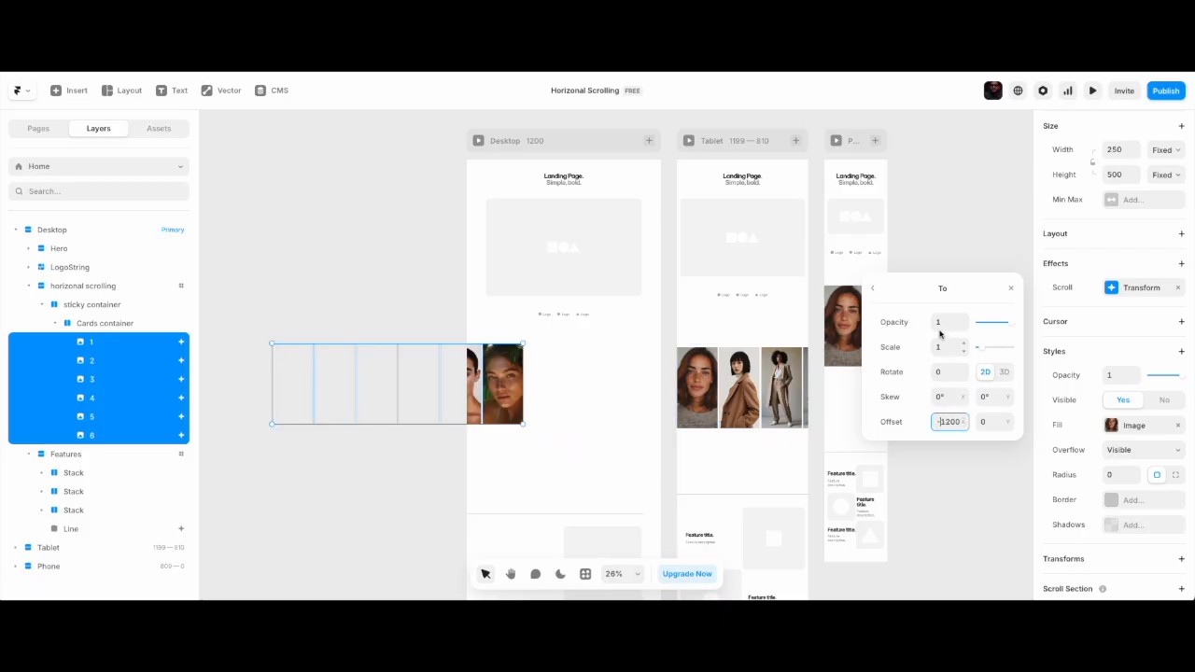
left_click(872, 290)
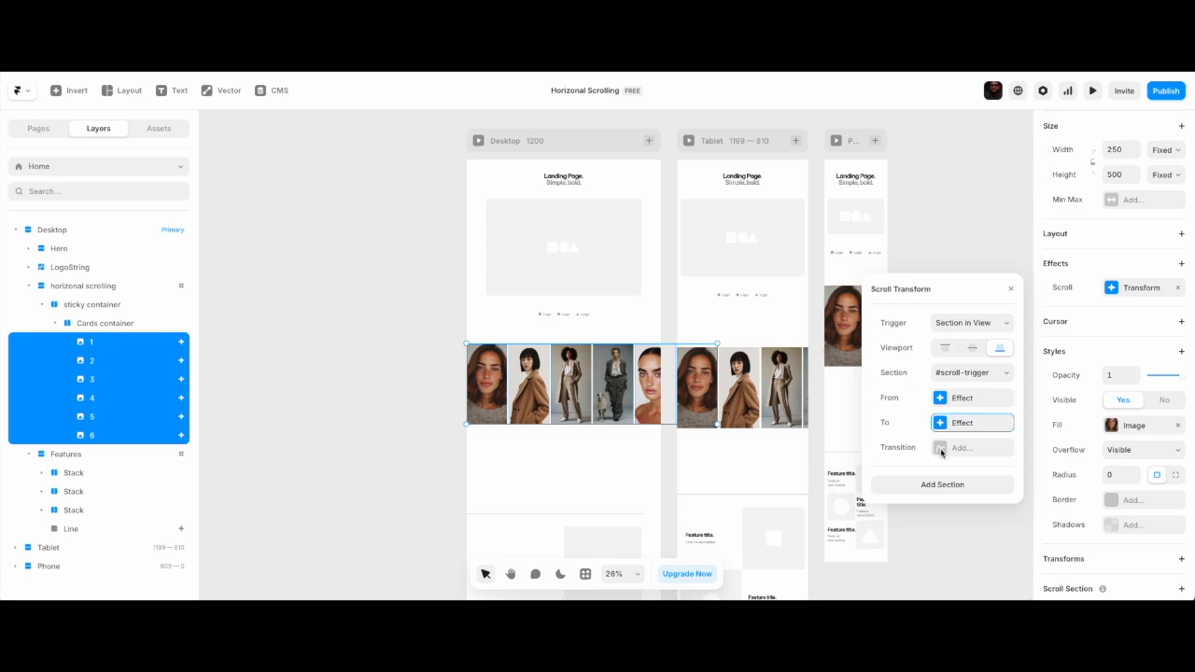
left_click(941, 450)
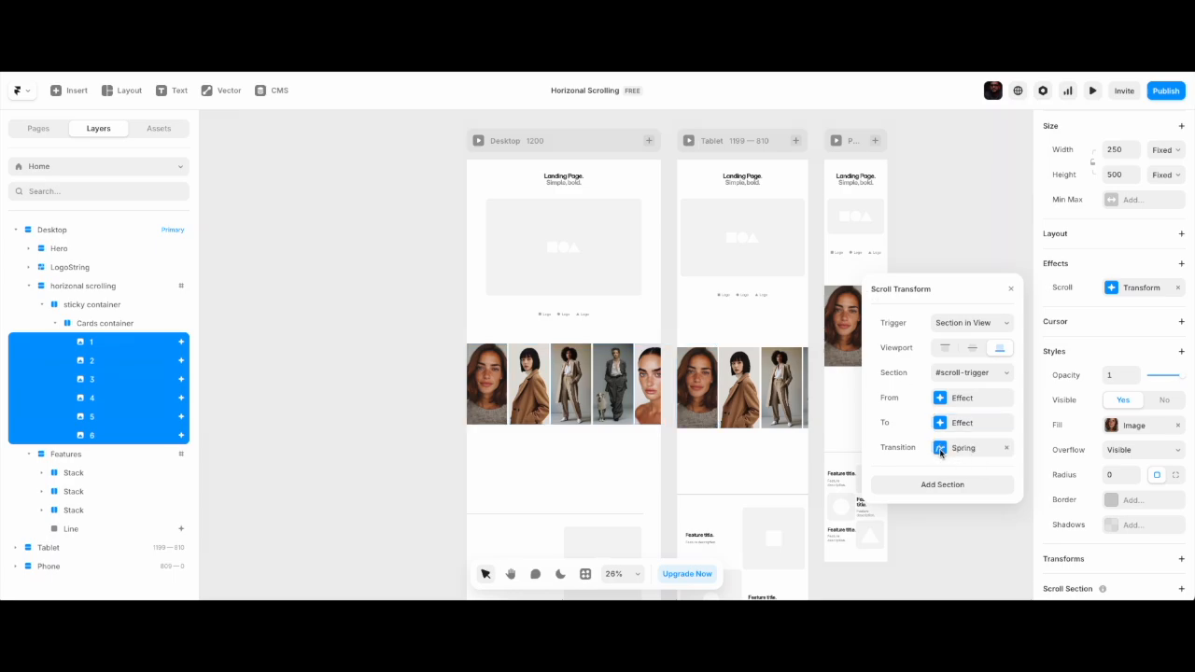
left_click(1012, 290)
Preview the page in fullscreen, check how the image cards move while scrolling, and return to the editor.
left_click(1093, 90)
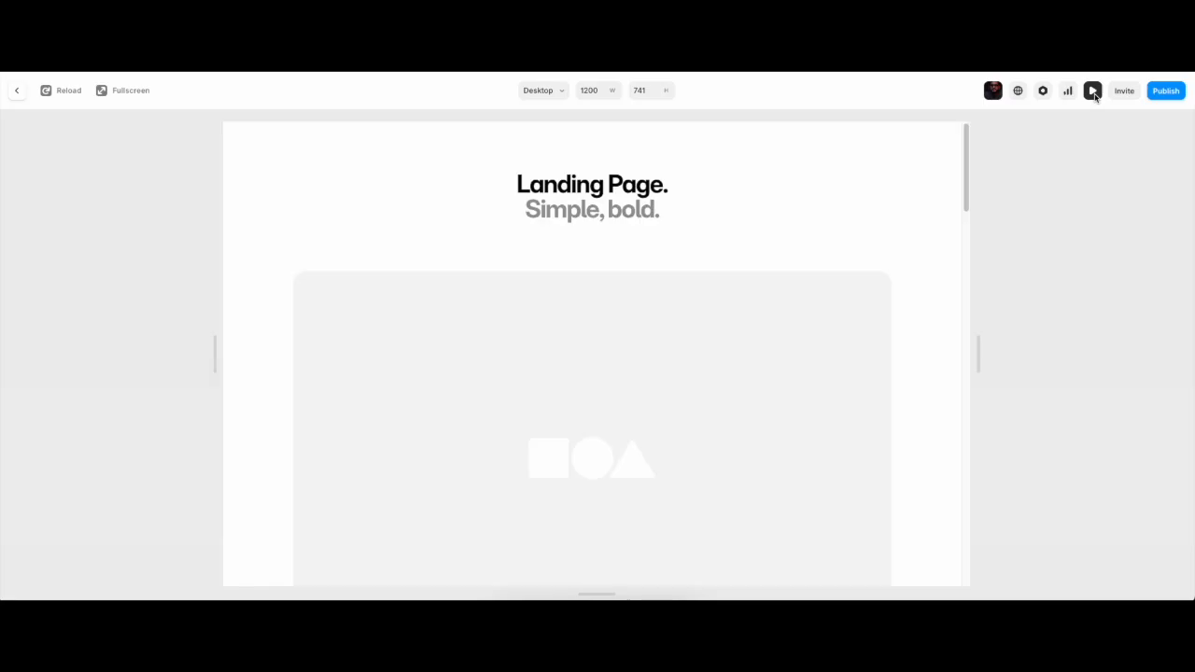
left_click(129, 93)
scroll(498, 362, "down", 5)
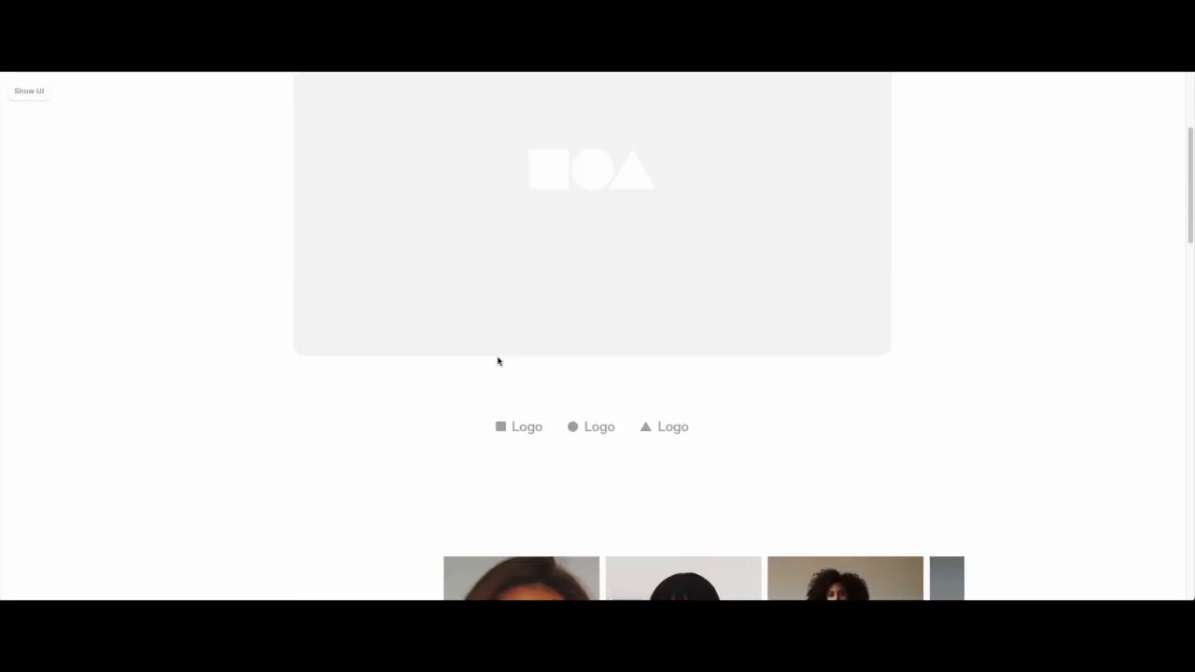
scroll(497, 361, "down", 4)
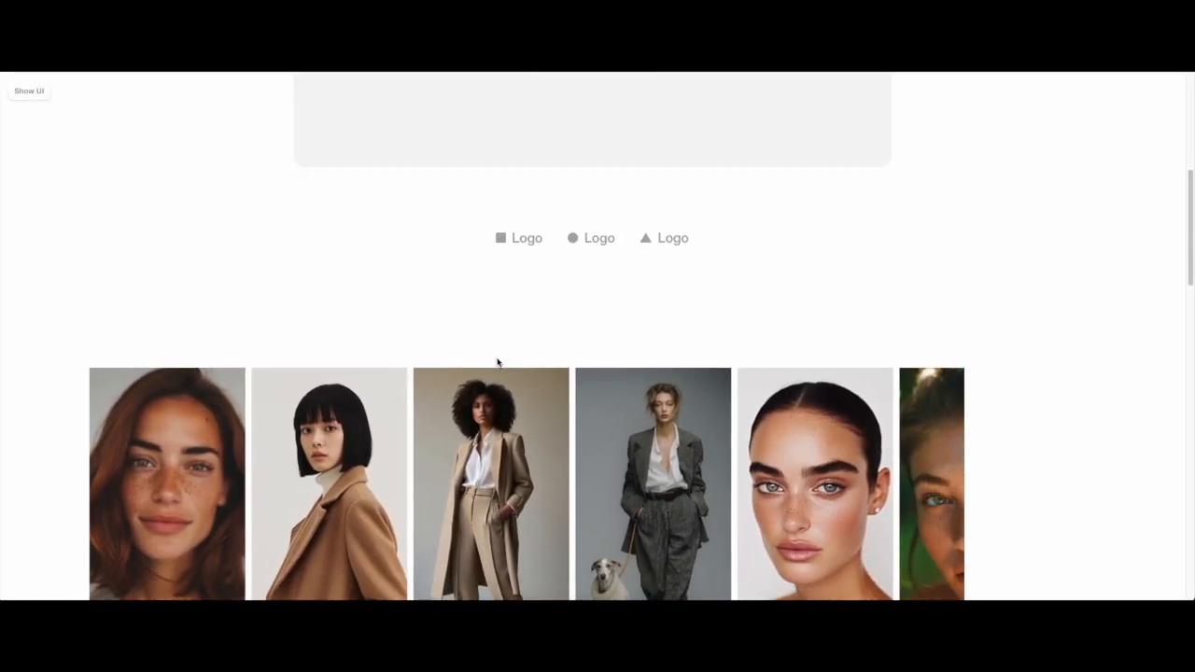
scroll(498, 361, "down", 3)
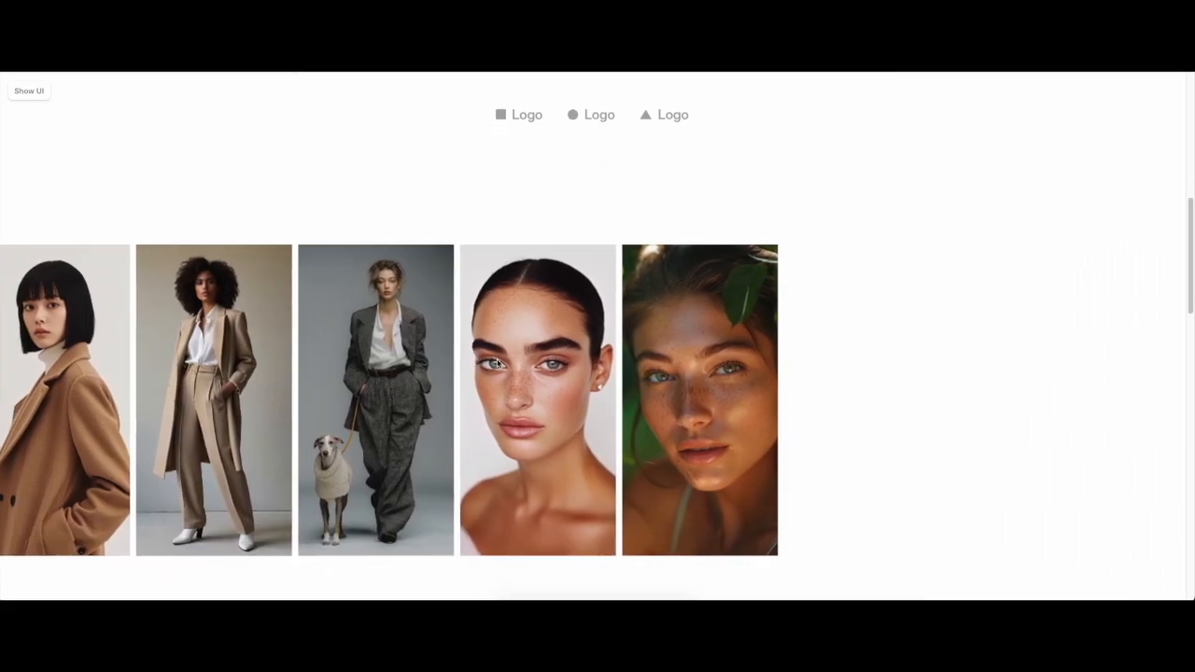
scroll(498, 363, "up", 2)
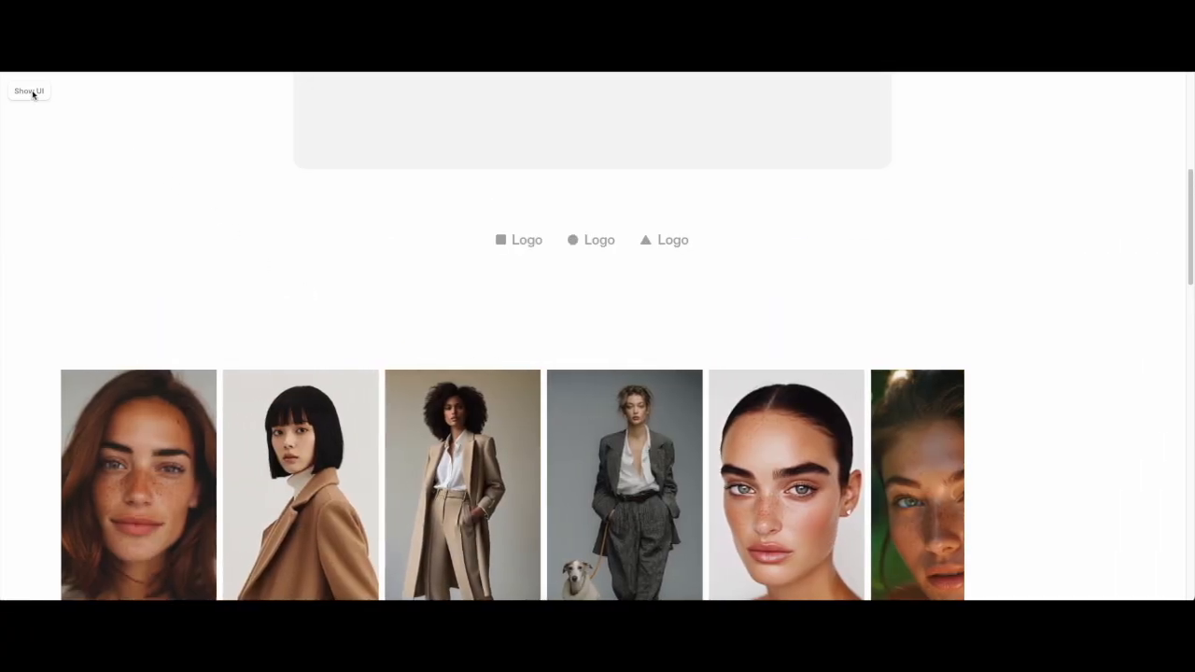
left_click(28, 91)
left_click(18, 91)
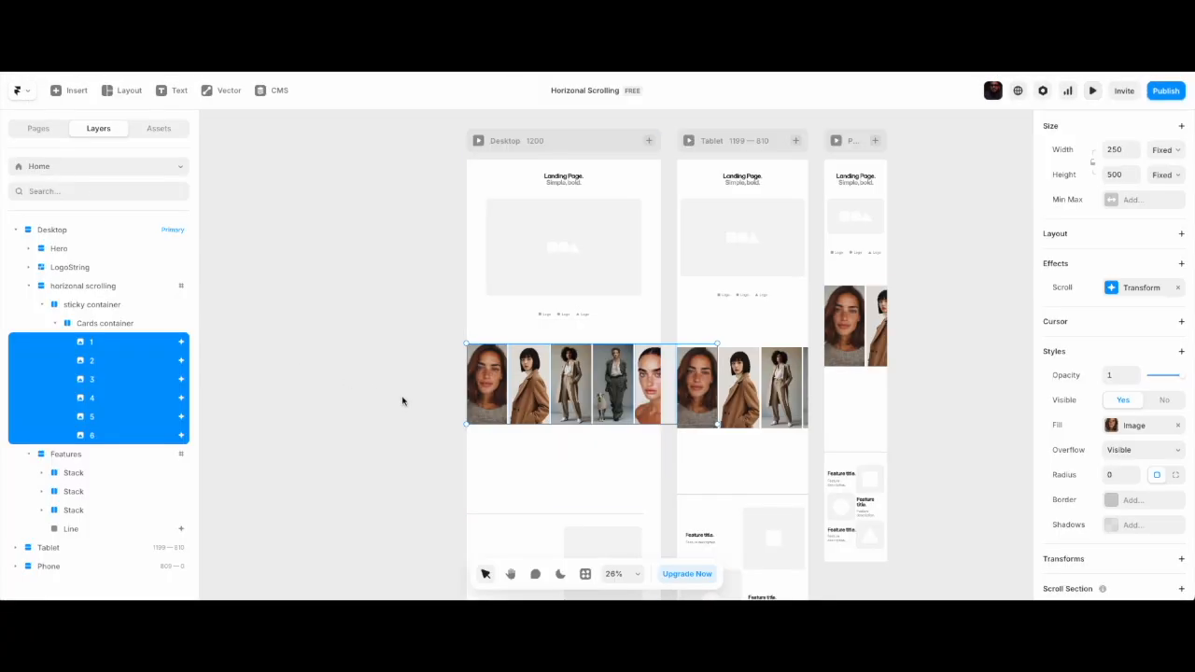